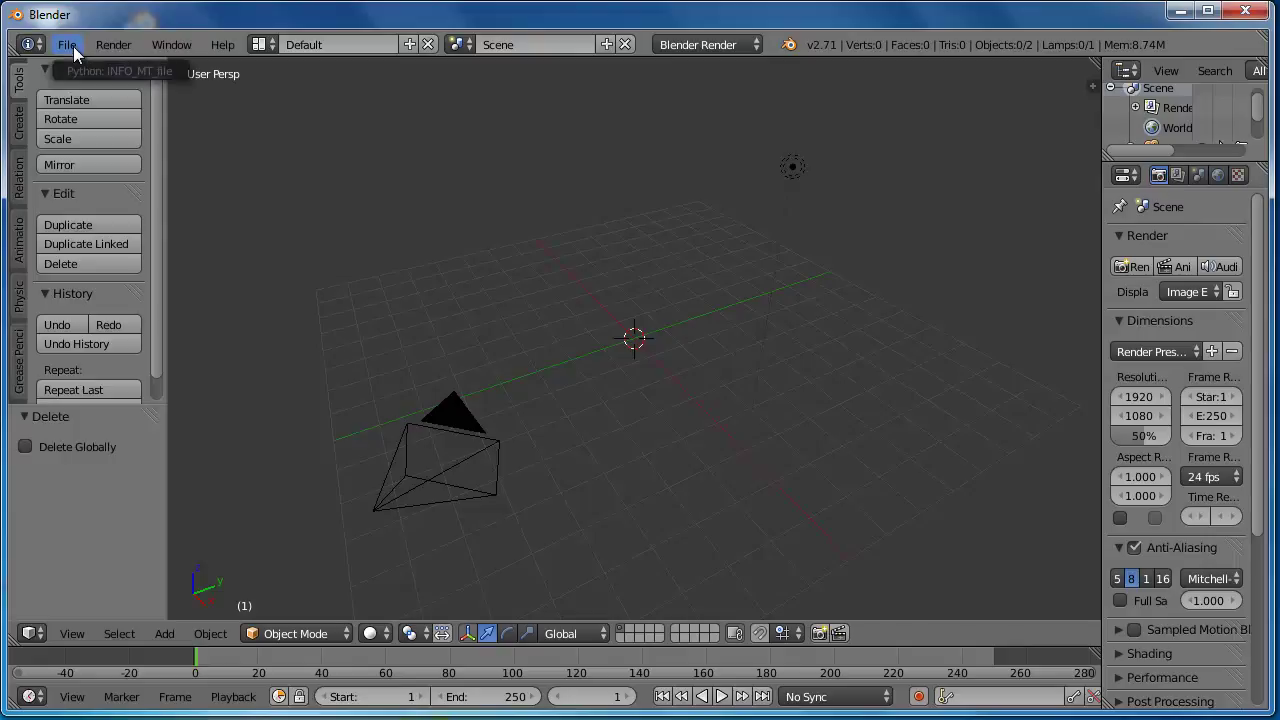
# Step: Find the Add Mesh: ANT Landscape add-on by searching for "ant", enable it, save the user settings and close the preferences
pyautogui.click(73, 46)
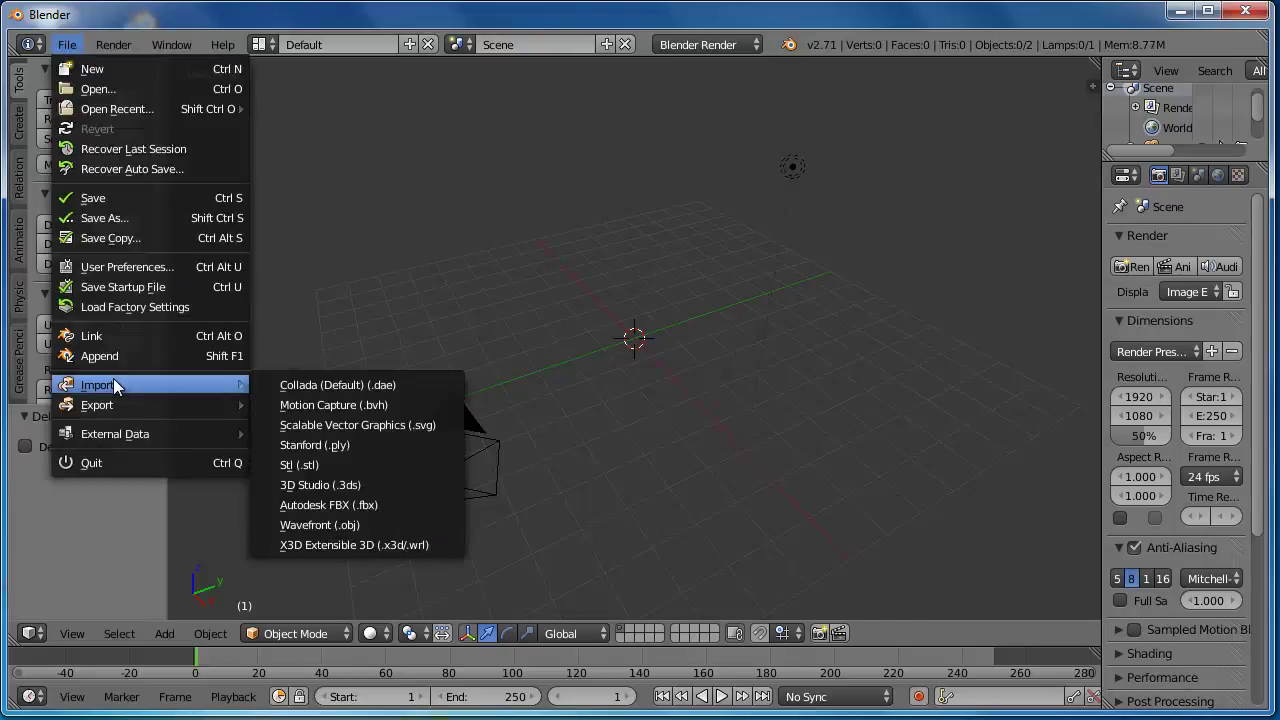
pyautogui.click(185, 266)
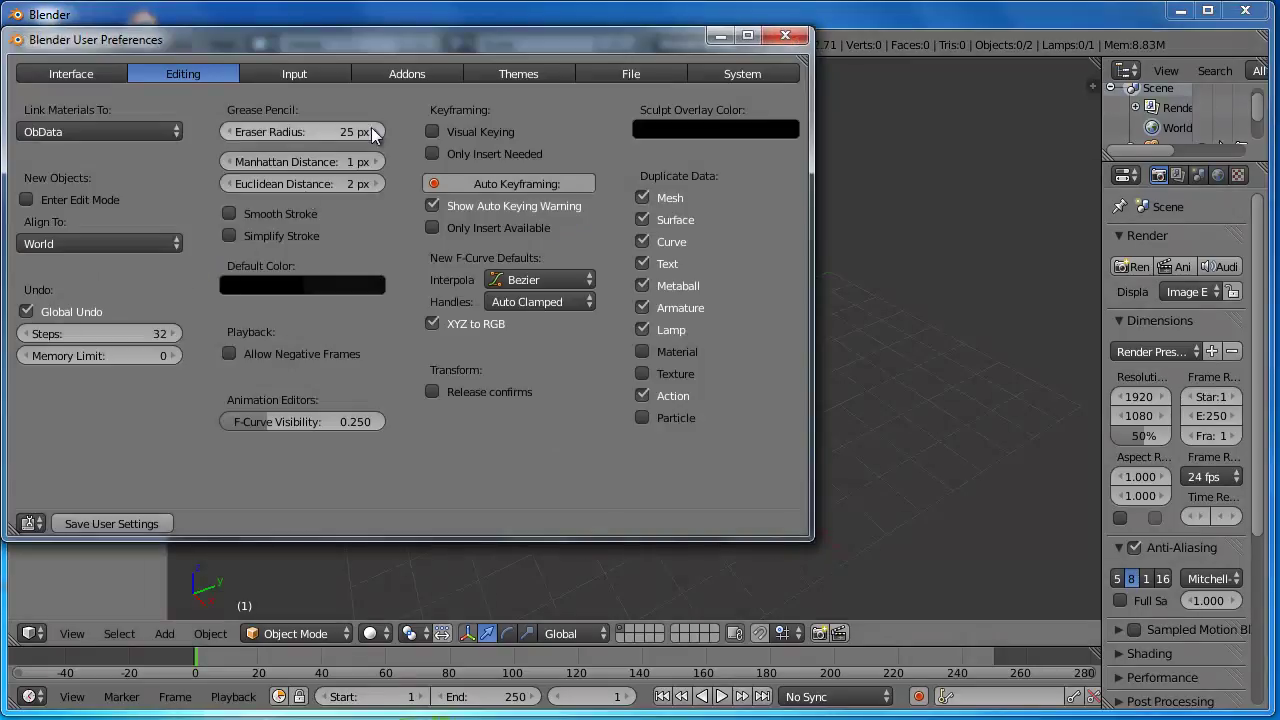
pyautogui.click(431, 73)
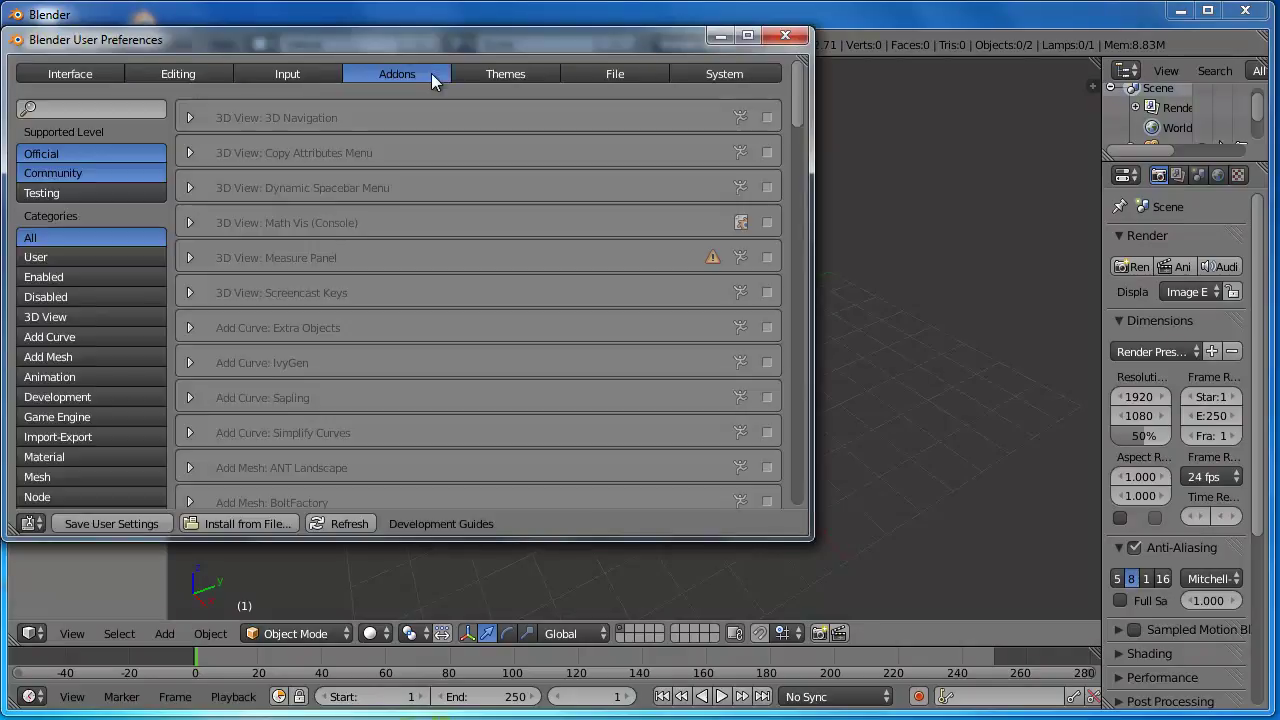
pyautogui.click(129, 114)
pyautogui.write('ant')
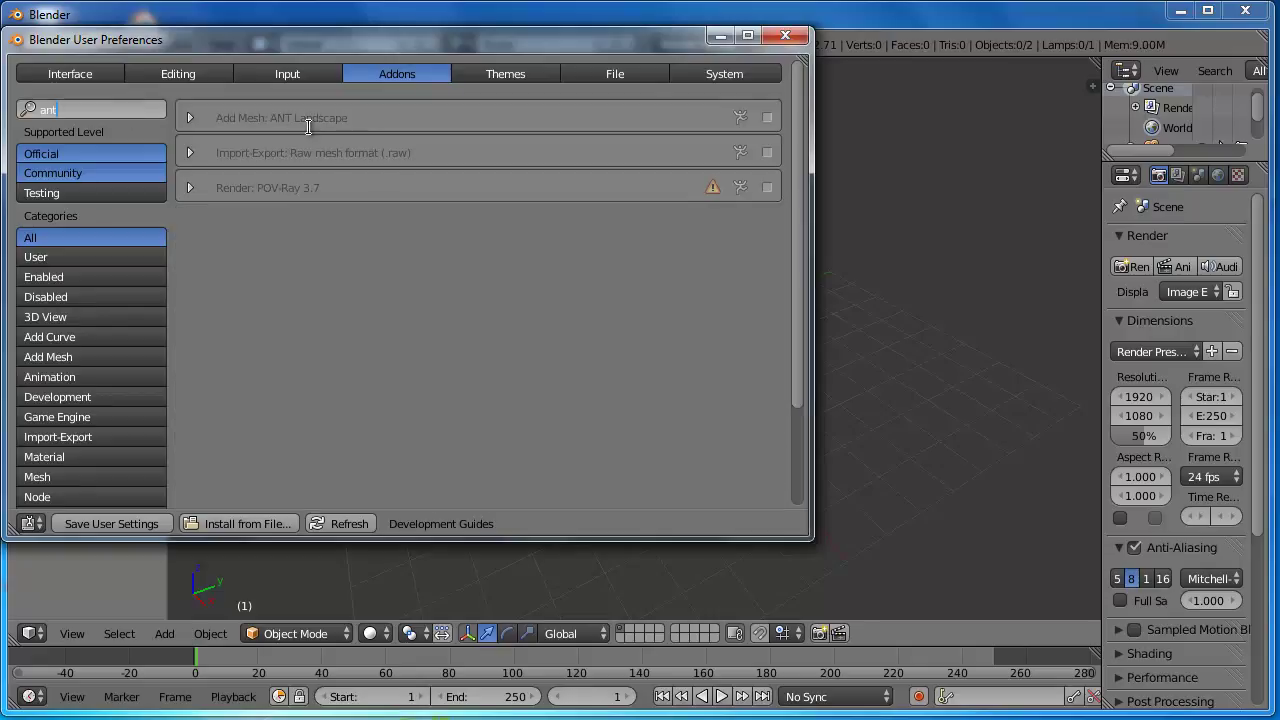
pyautogui.press('Return')
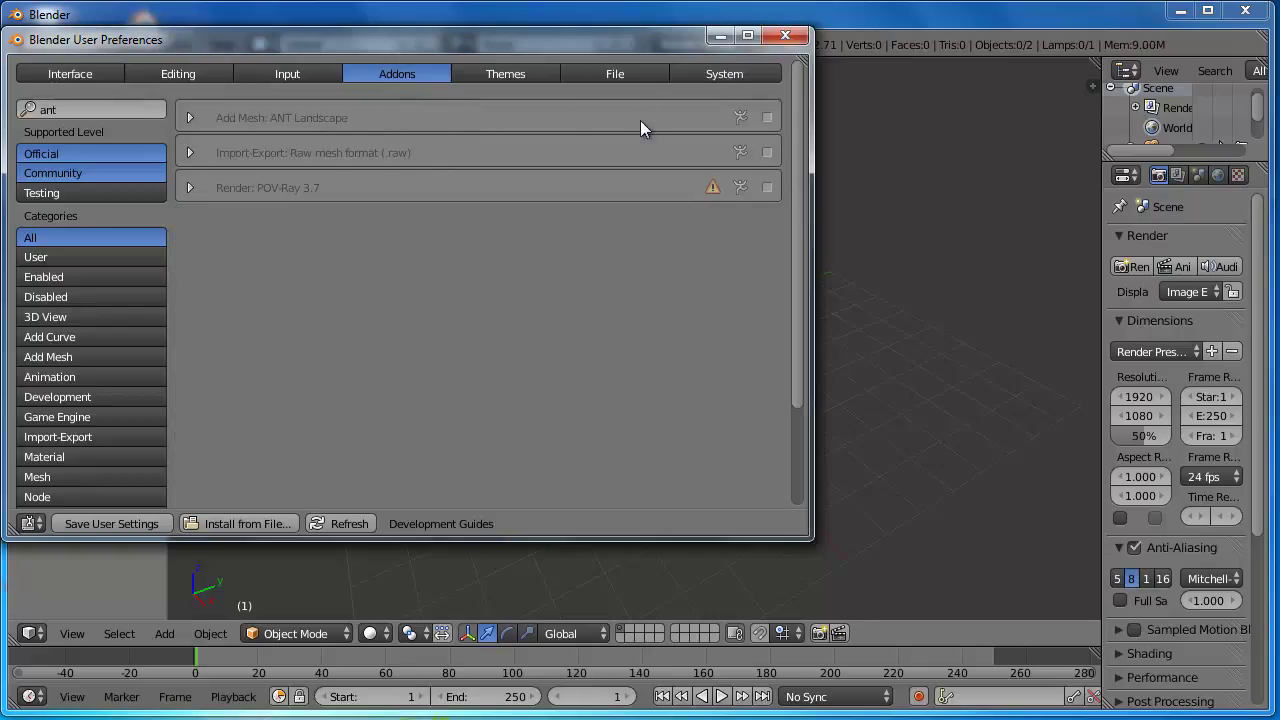
pyautogui.click(769, 116)
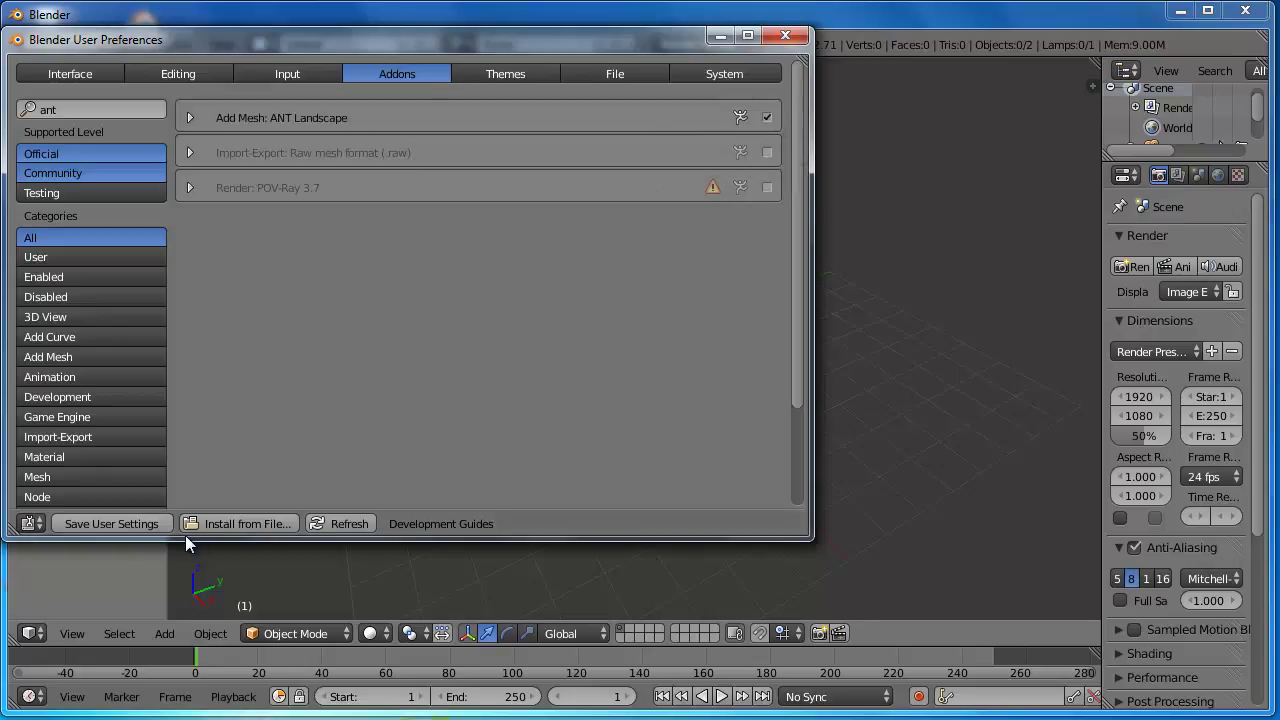
pyautogui.click(115, 525)
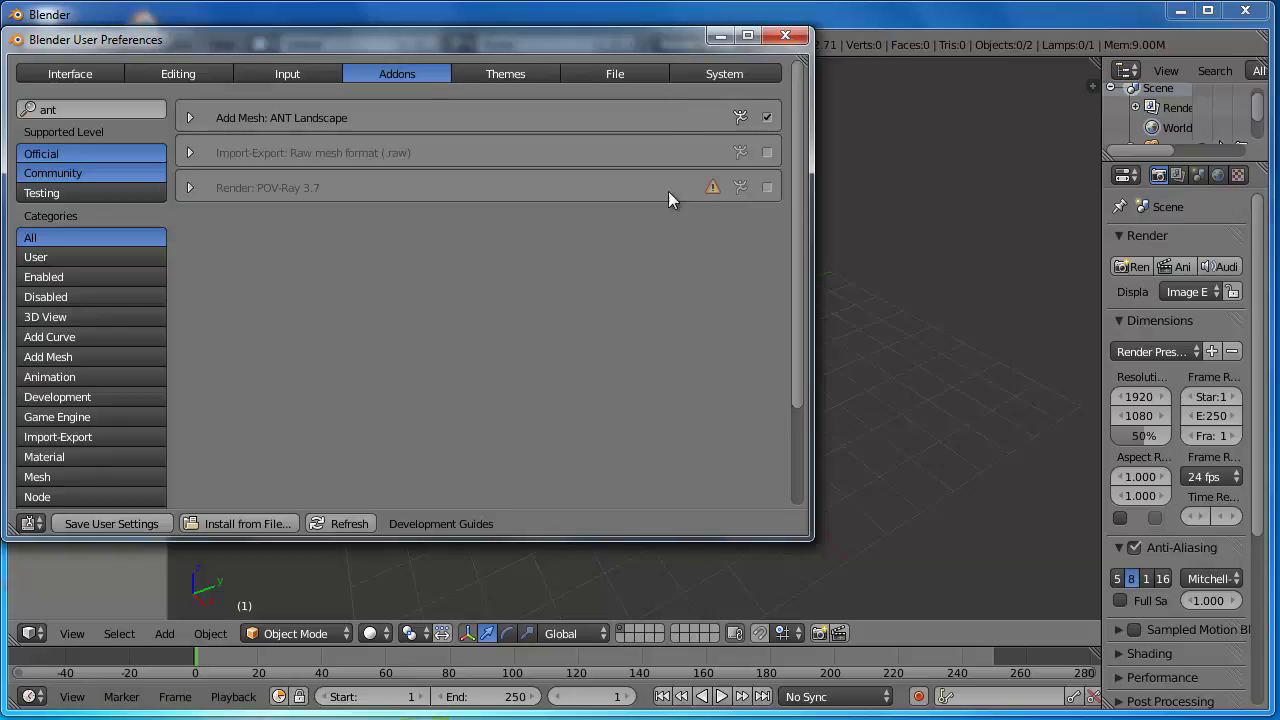
pyautogui.click(785, 36)
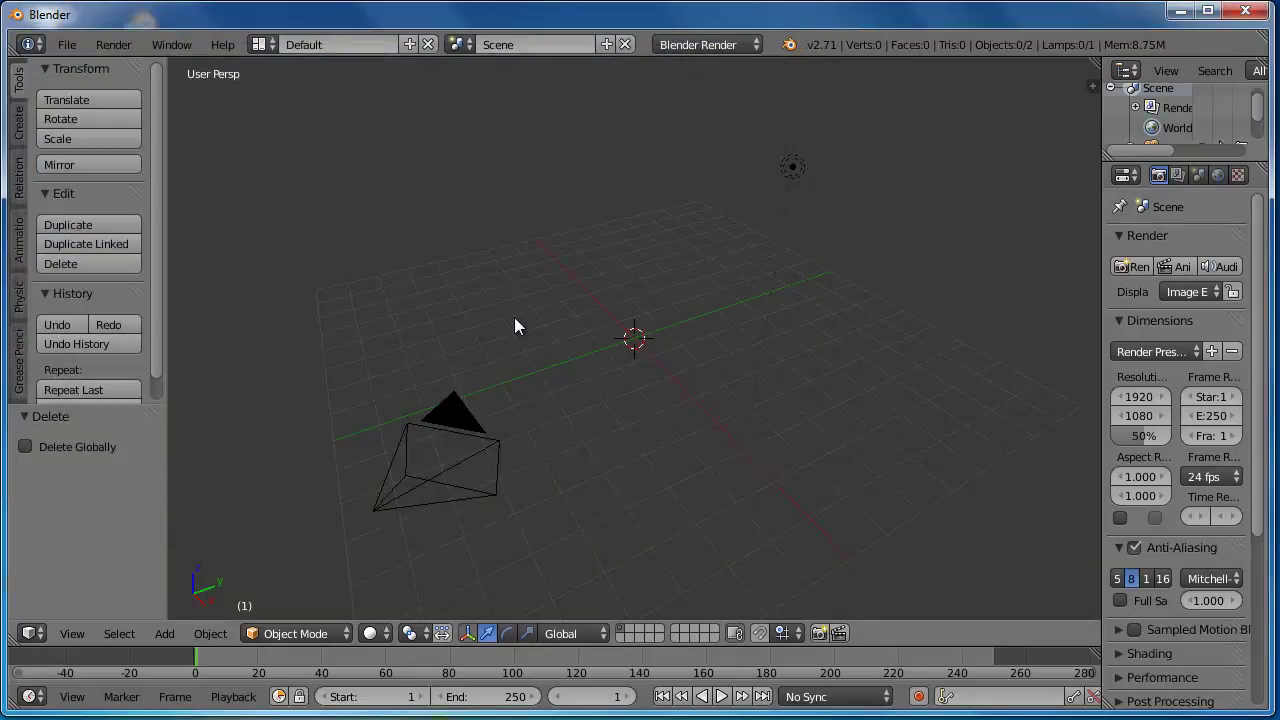
# Step: Add a Landscape mesh to the scene at the 3D cursor
pyautogui.hotkey('shift', 'a')
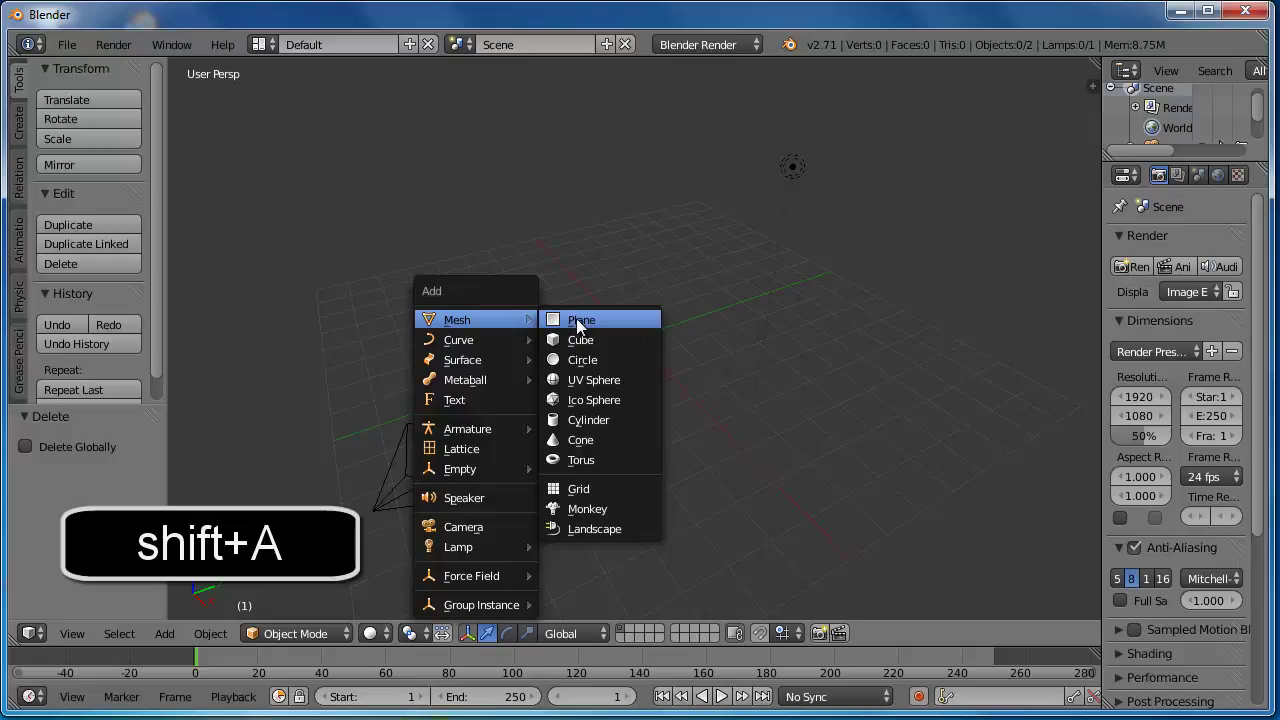
pyautogui.click(599, 529)
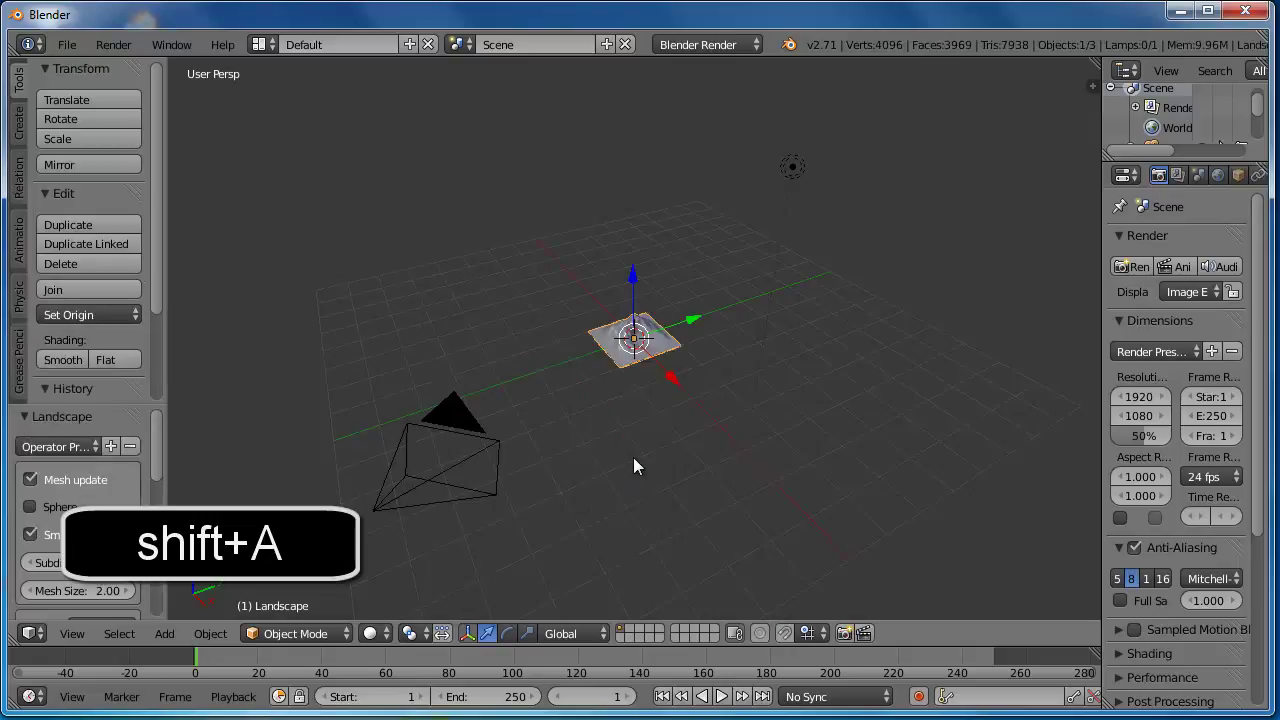
pyautogui.scroll(8, 652, 406)
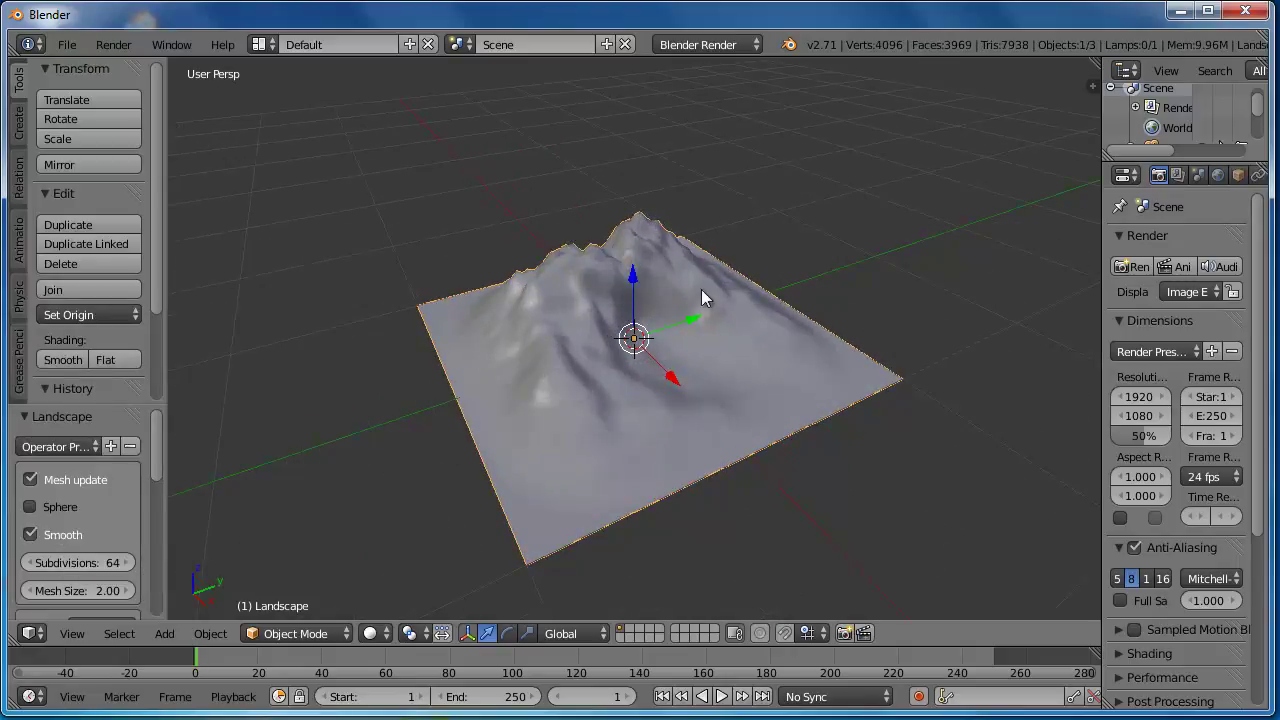
pyautogui.moveTo(758, 360)
pyautogui.mouseDown(button='middle')
pyautogui.moveTo(673, 351)
pyautogui.moveTo(768, 358)
pyautogui.mouseUp(button='middle')
# Step: Enlarge the area with the Landscape settings in height and width, and narrow the properties editor
pyautogui.moveTo(131, 406); pyautogui.dragTo(110, 80)
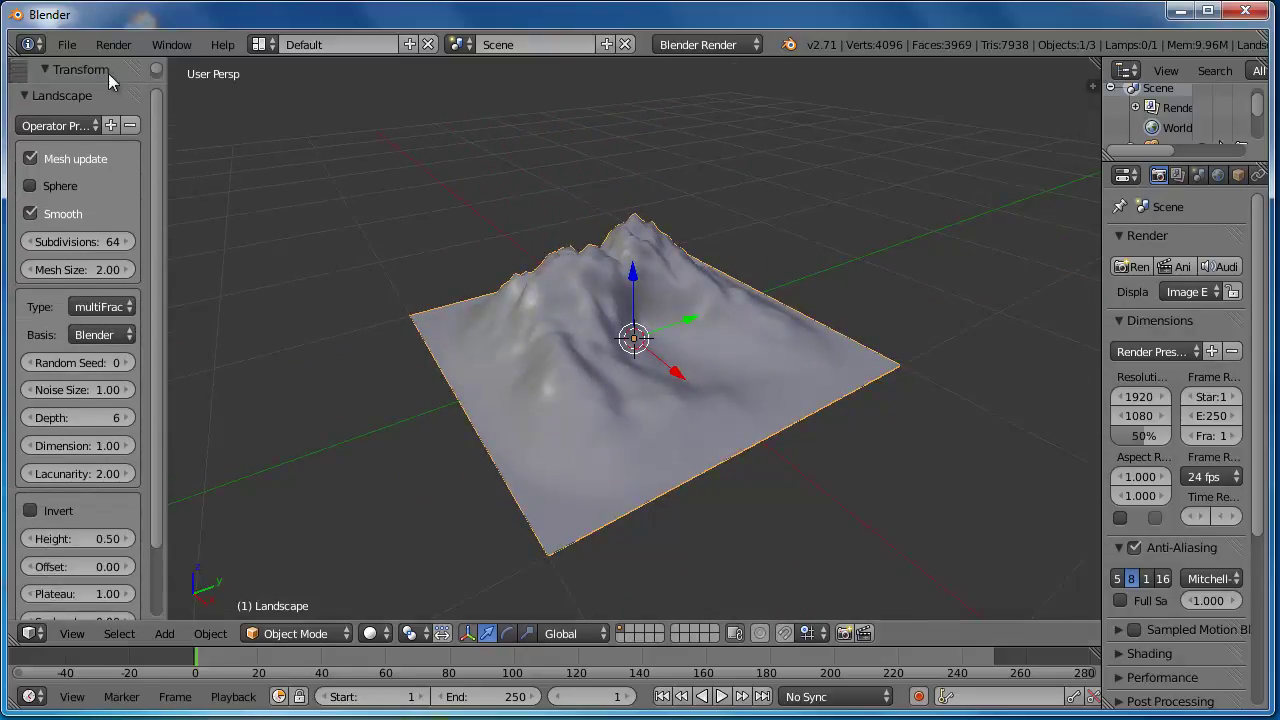
pyautogui.moveTo(168, 214); pyautogui.dragTo(247, 220)
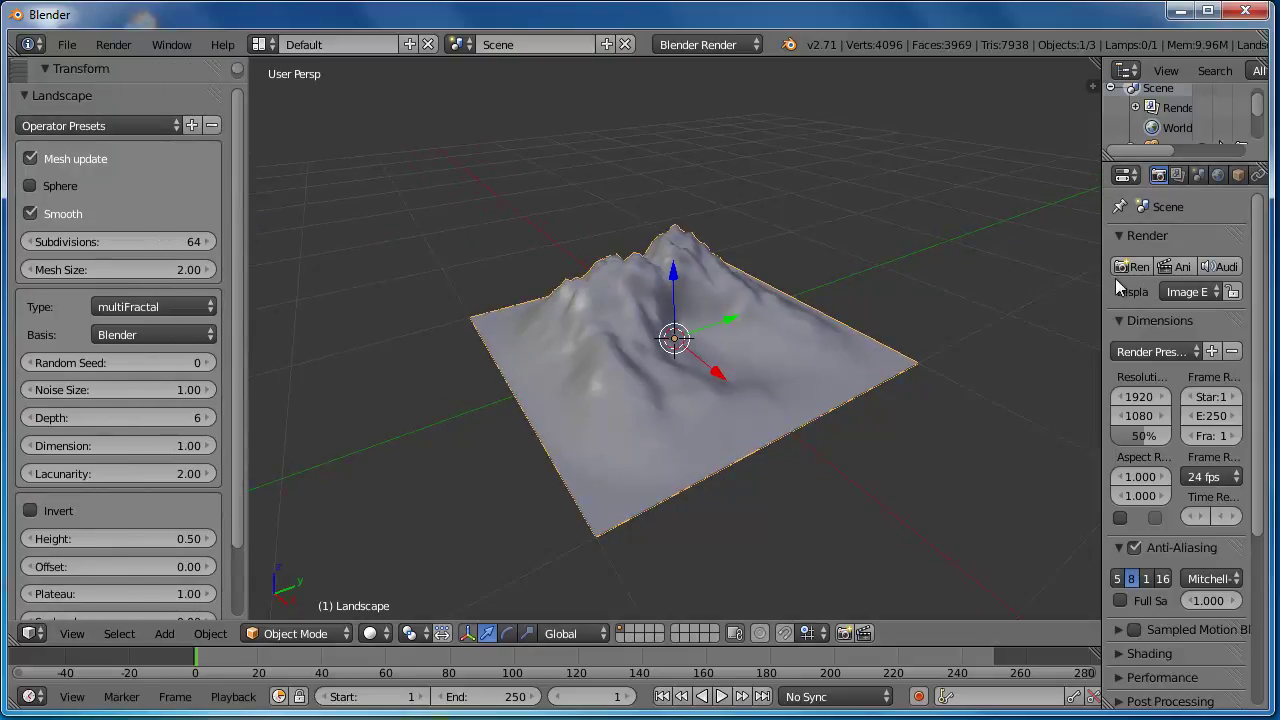
pyautogui.moveTo(1104, 278); pyautogui.dragTo(1169, 278)
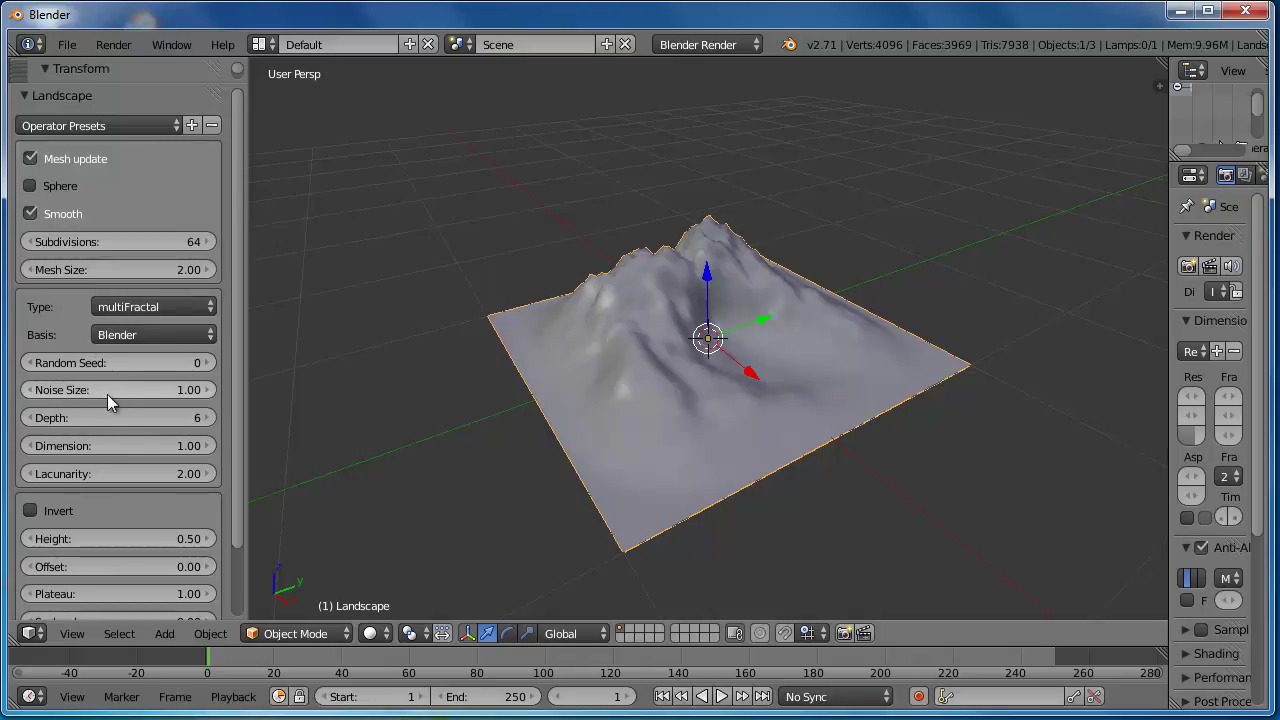
pyautogui.moveTo(237, 341); pyautogui.dragTo(242, 310)
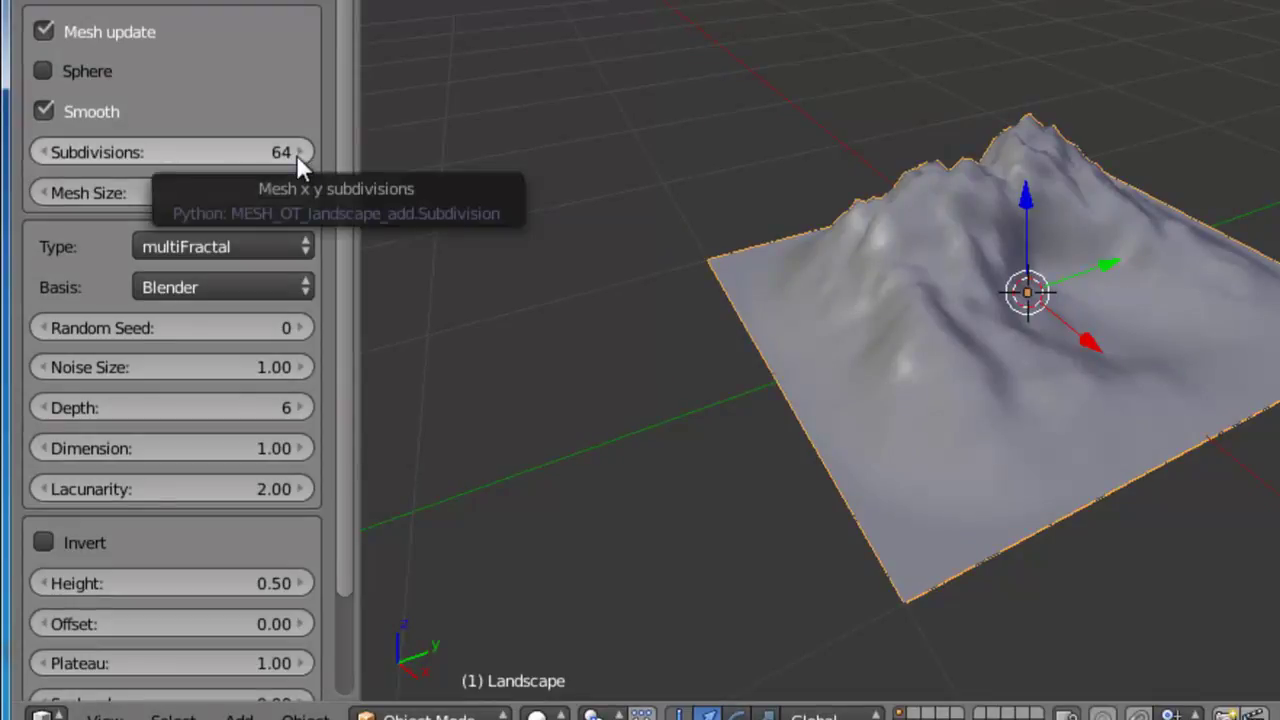
# Step: Try 65 subdivisions on the landscape mesh and return the value to 64
pyautogui.click(297, 153)
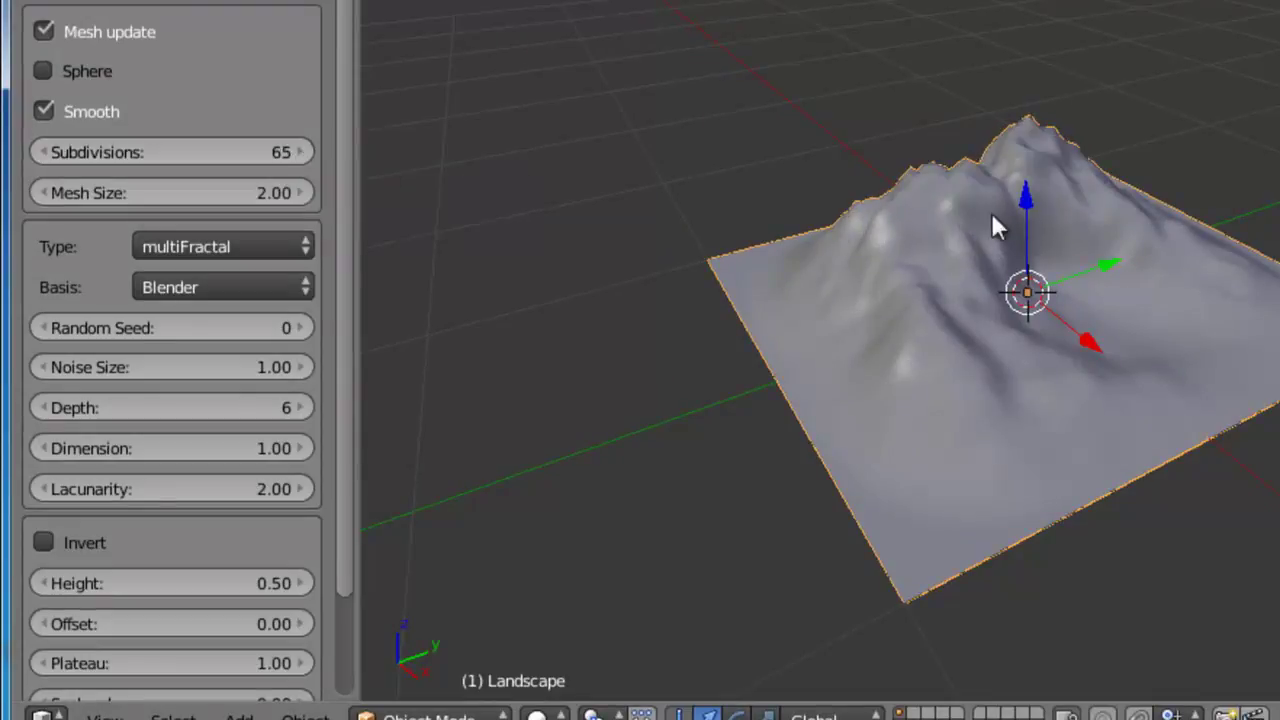
pyautogui.scroll(4, 1058, 214)
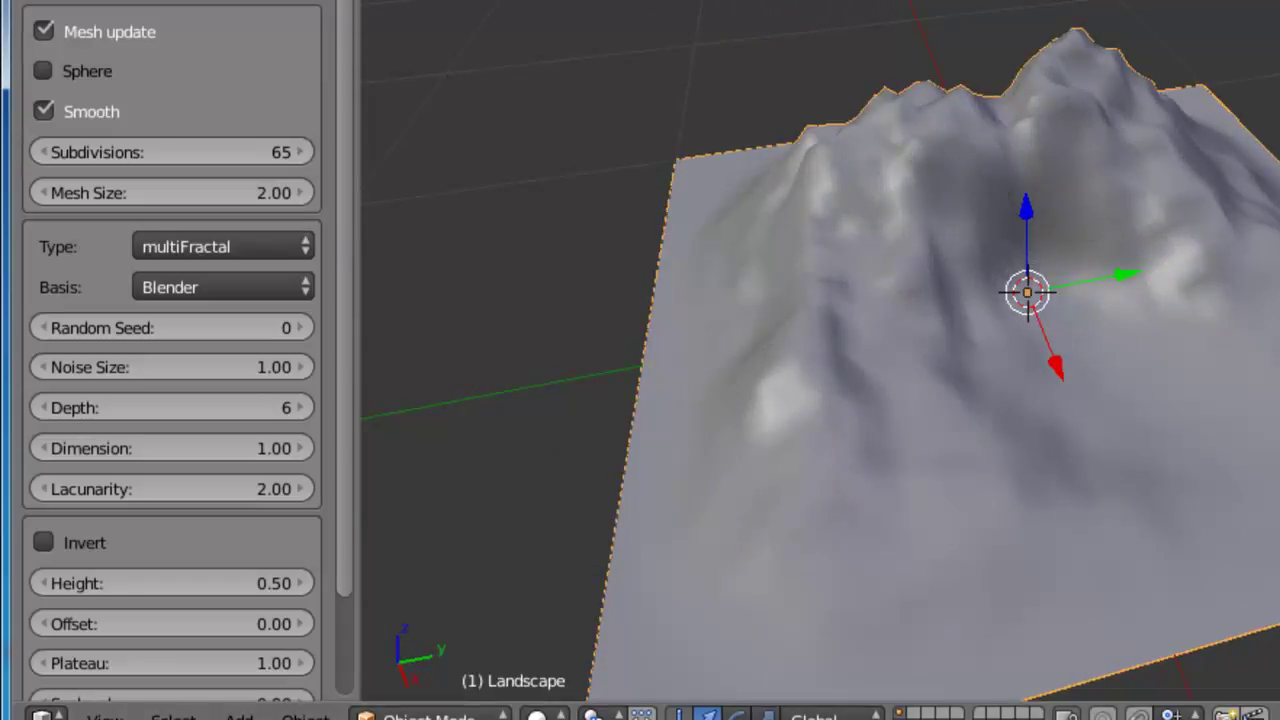
pyautogui.click(38, 152)
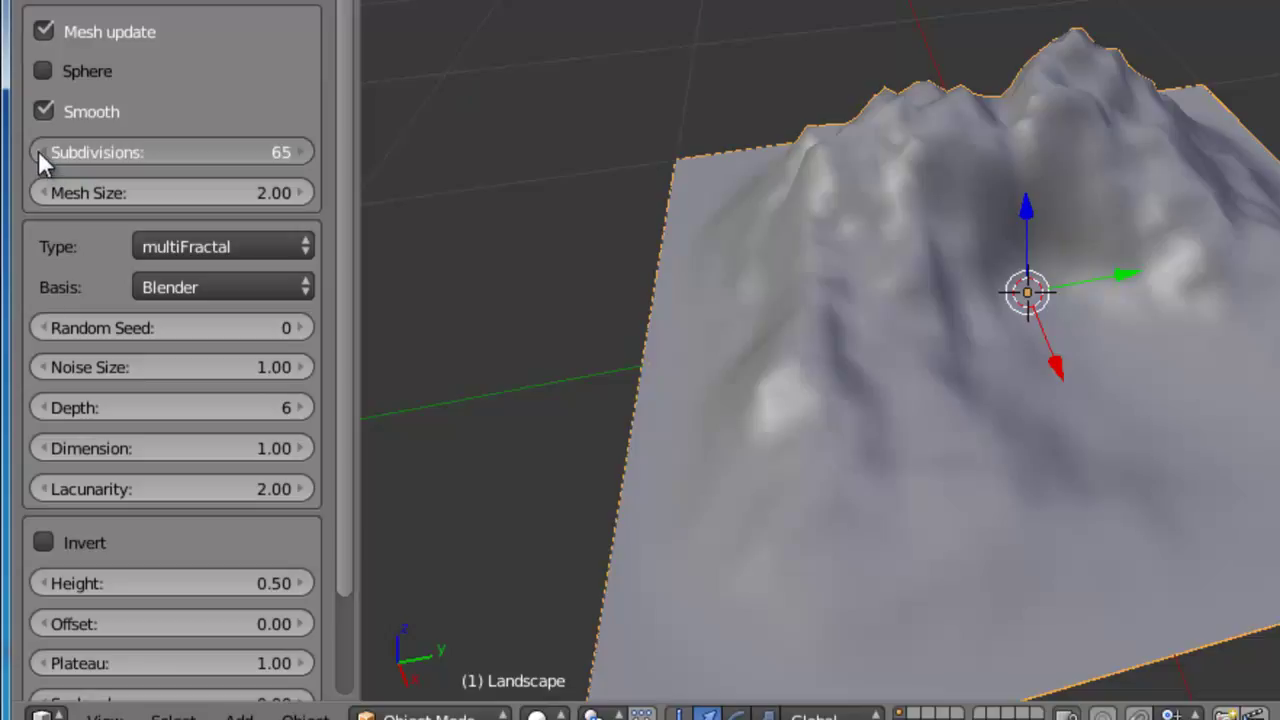
# Step: Set the landscape's subdivisions to 100
pyautogui.click(128, 151)
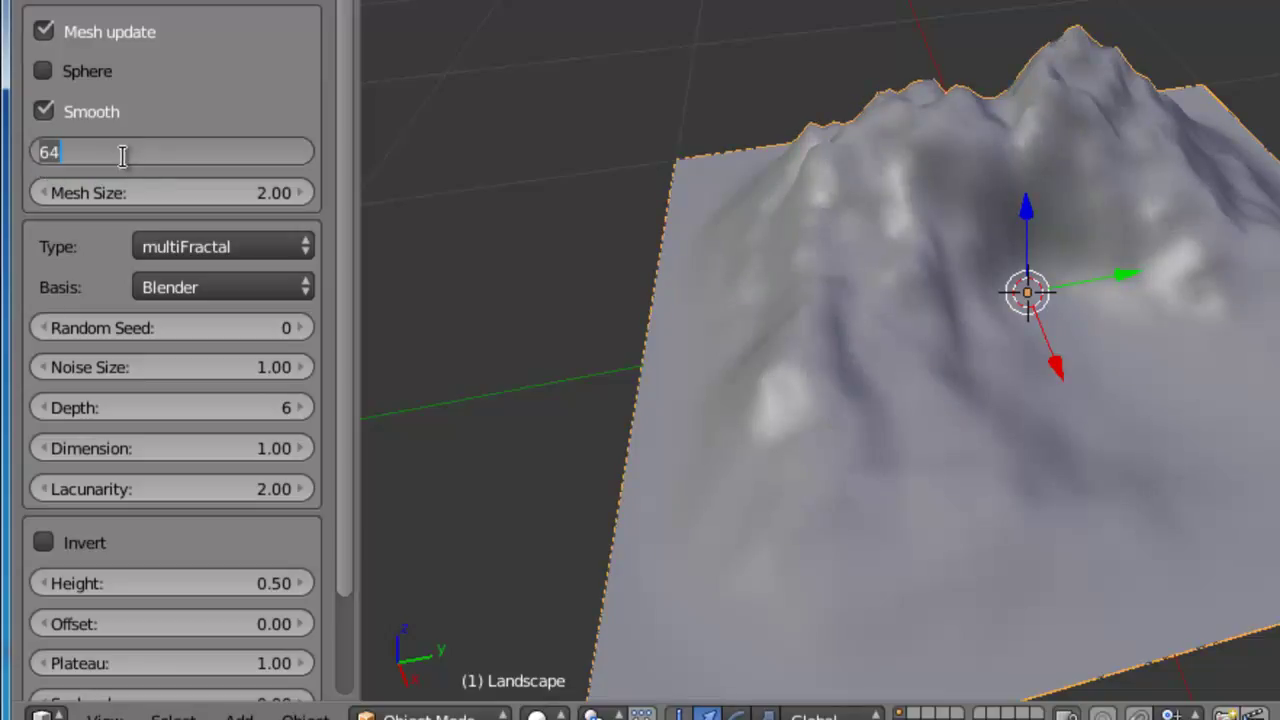
pyautogui.write('100')
pyautogui.press('Return')
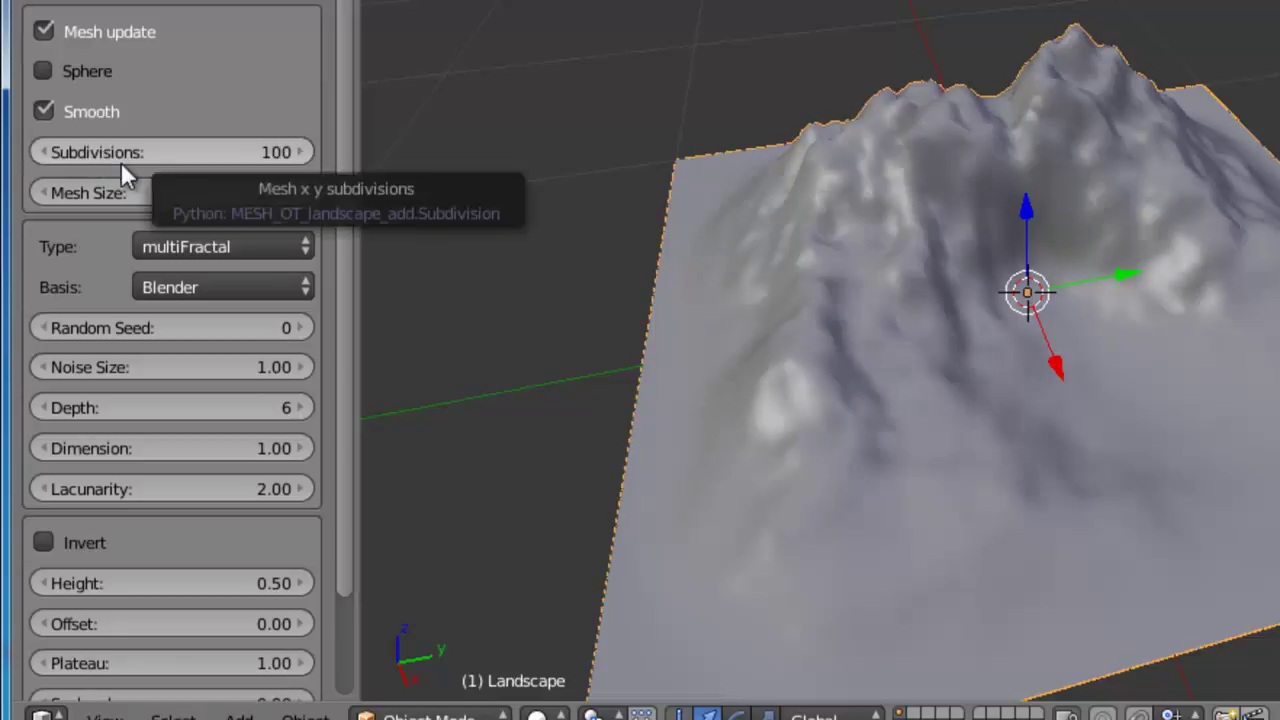
pyautogui.moveTo(907, 281); pyautogui.dragTo(936, 292, button='middle')
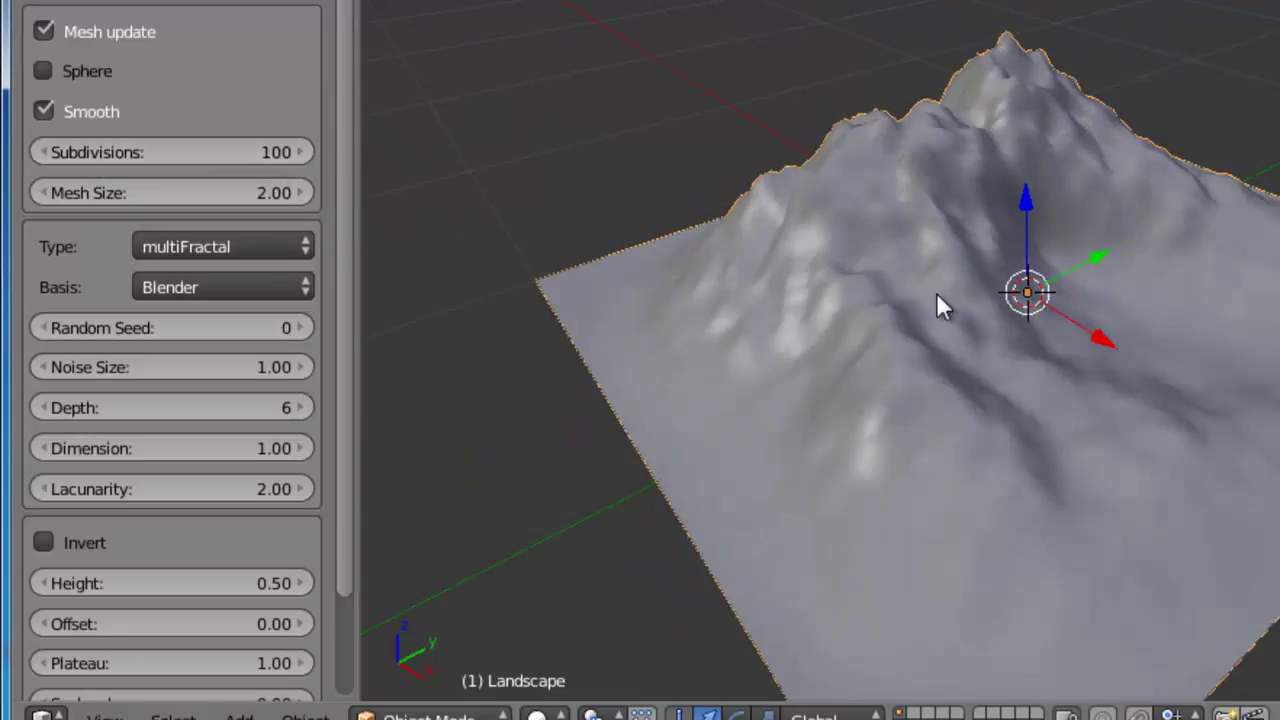
pyautogui.scroll(2, 936, 292)
pyautogui.doubleClick(204, 151)
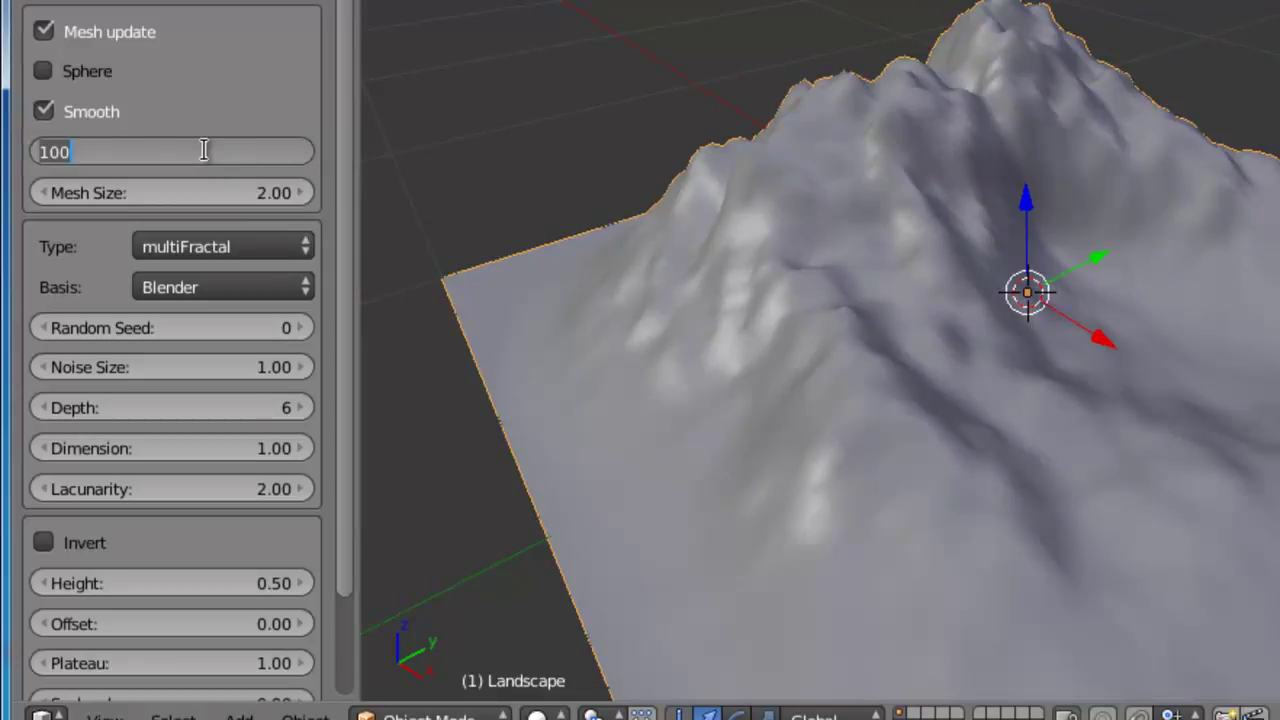
pyautogui.press('Return')
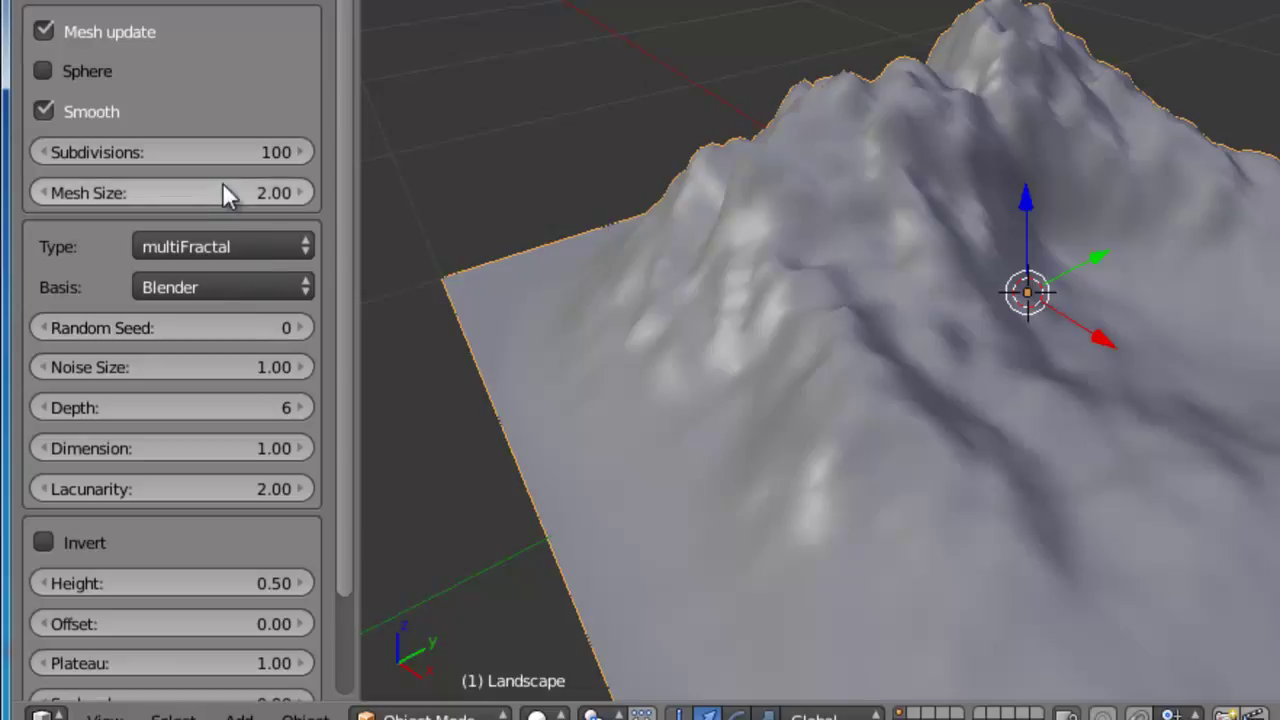
# Step: Try larger mesh sizes on the landscape, first 2.15 in small increments and then about 5.15
pyautogui.click(303, 189)
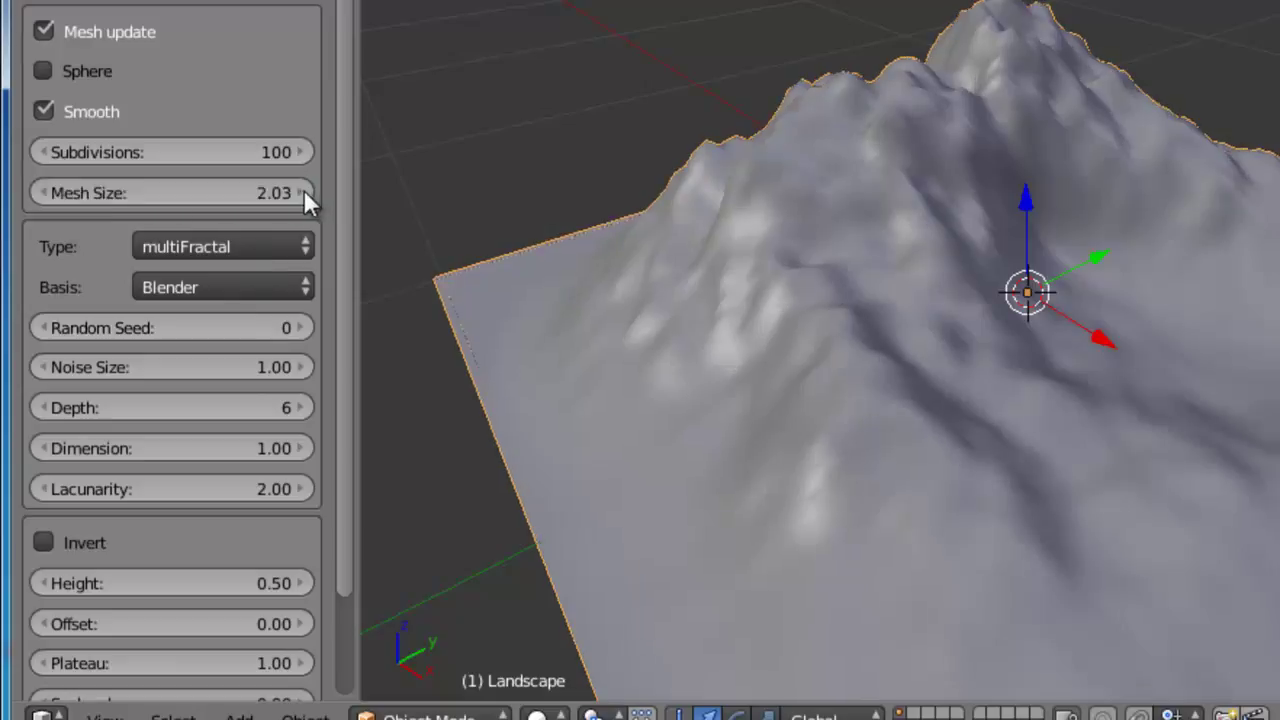
pyautogui.click(302, 189)
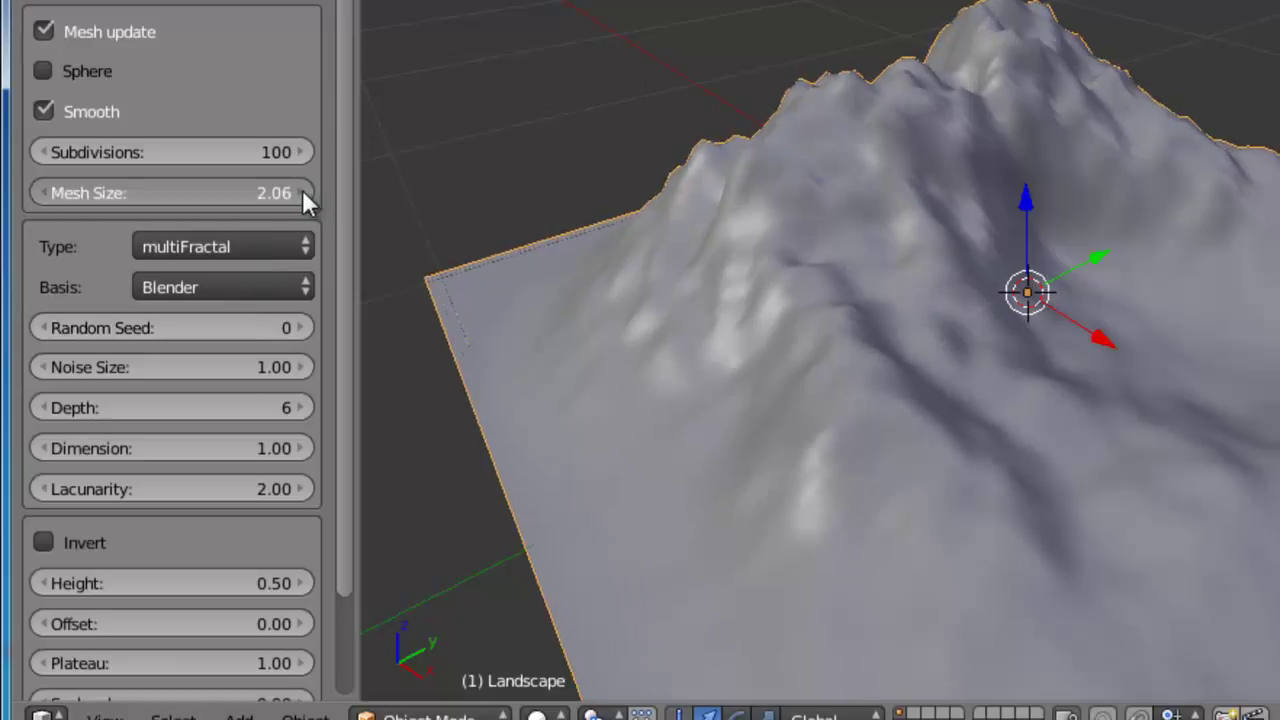
pyautogui.click(302, 189)
pyautogui.click(302, 189)
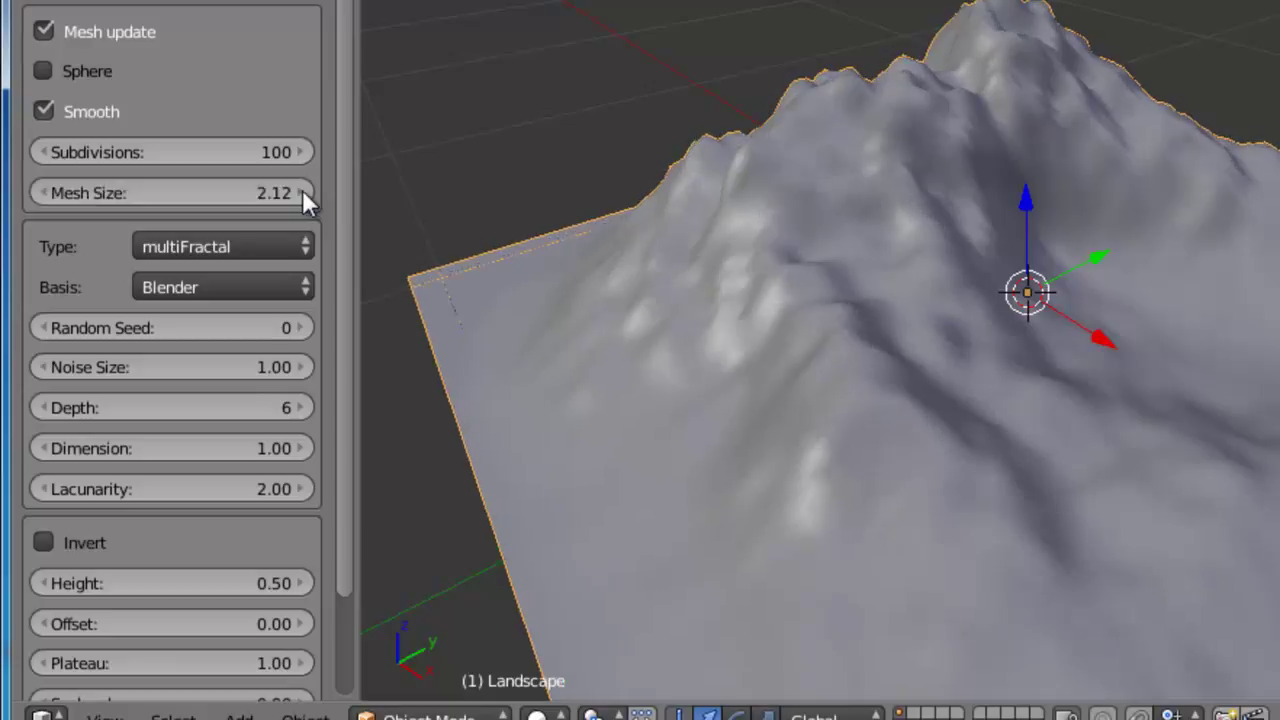
pyautogui.click(302, 189)
pyautogui.scroll(-5, 721, 270)
pyautogui.scroll(1, 724, 273)
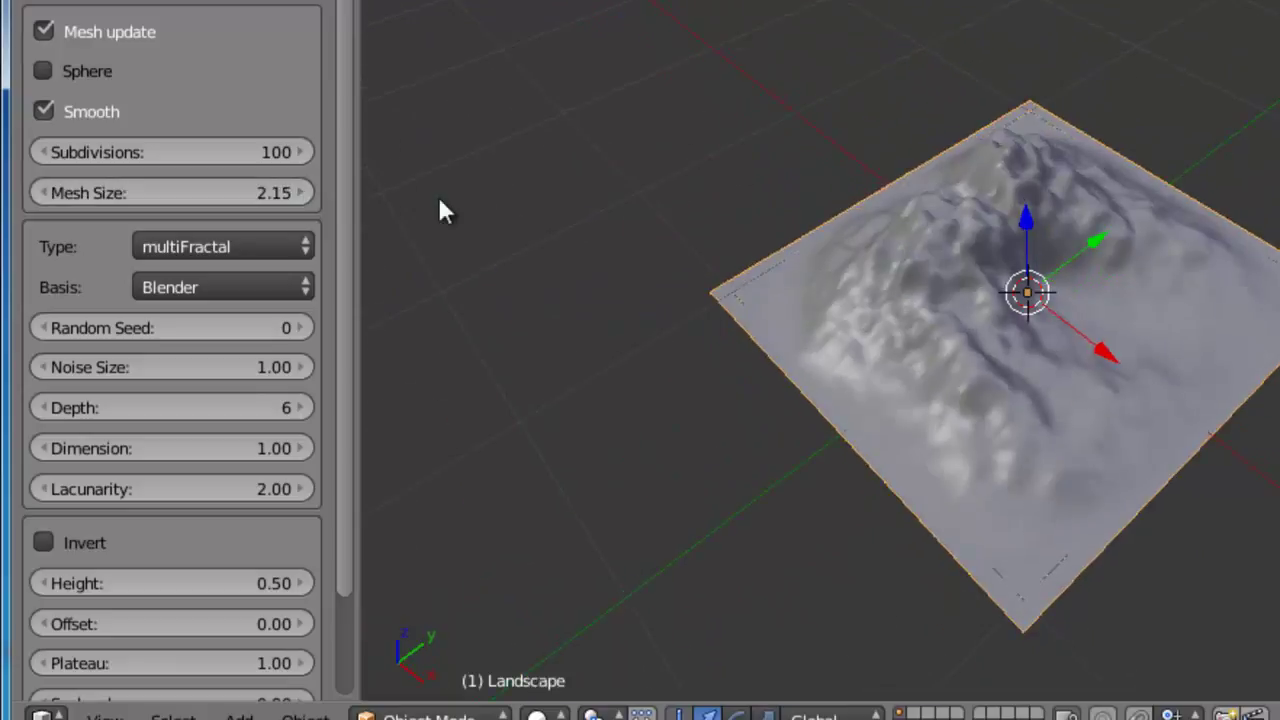
pyautogui.click(302, 190)
pyautogui.moveTo(409, 194); pyautogui.dragTo(466, 197)
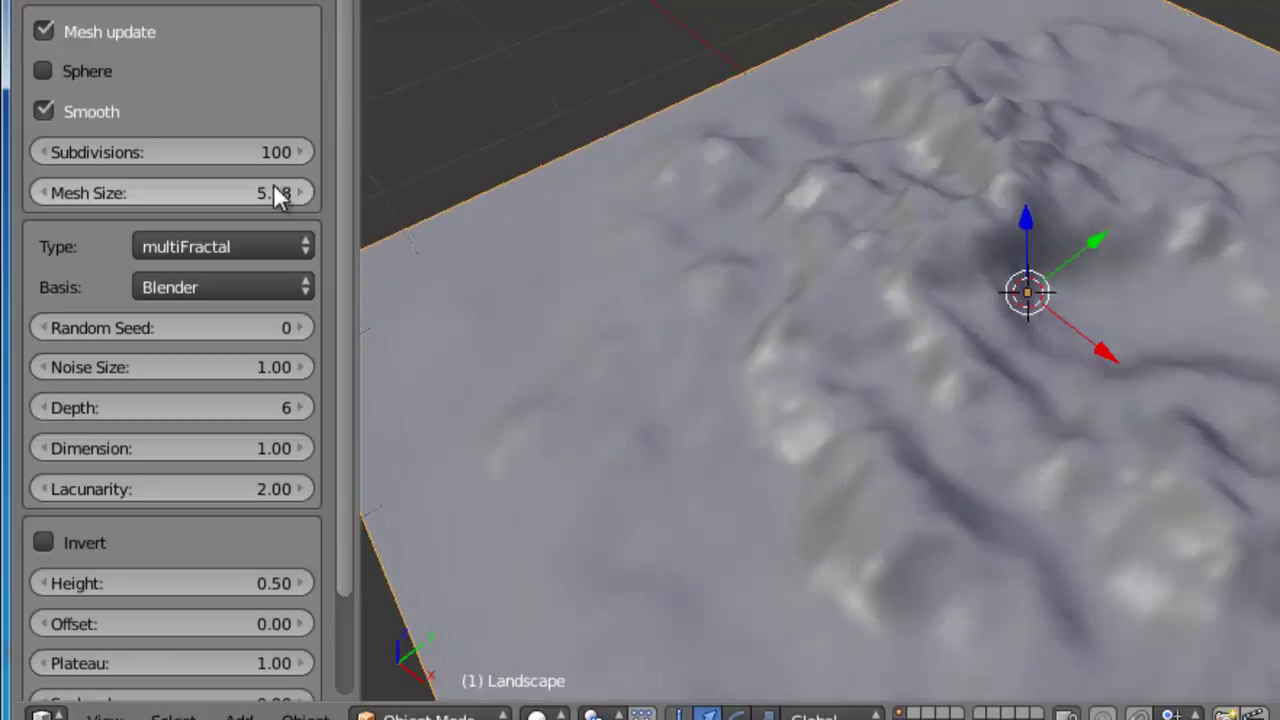
pyautogui.click(45, 193)
# Step: Set the landscape's mesh size to 2.20
pyautogui.click(212, 181)
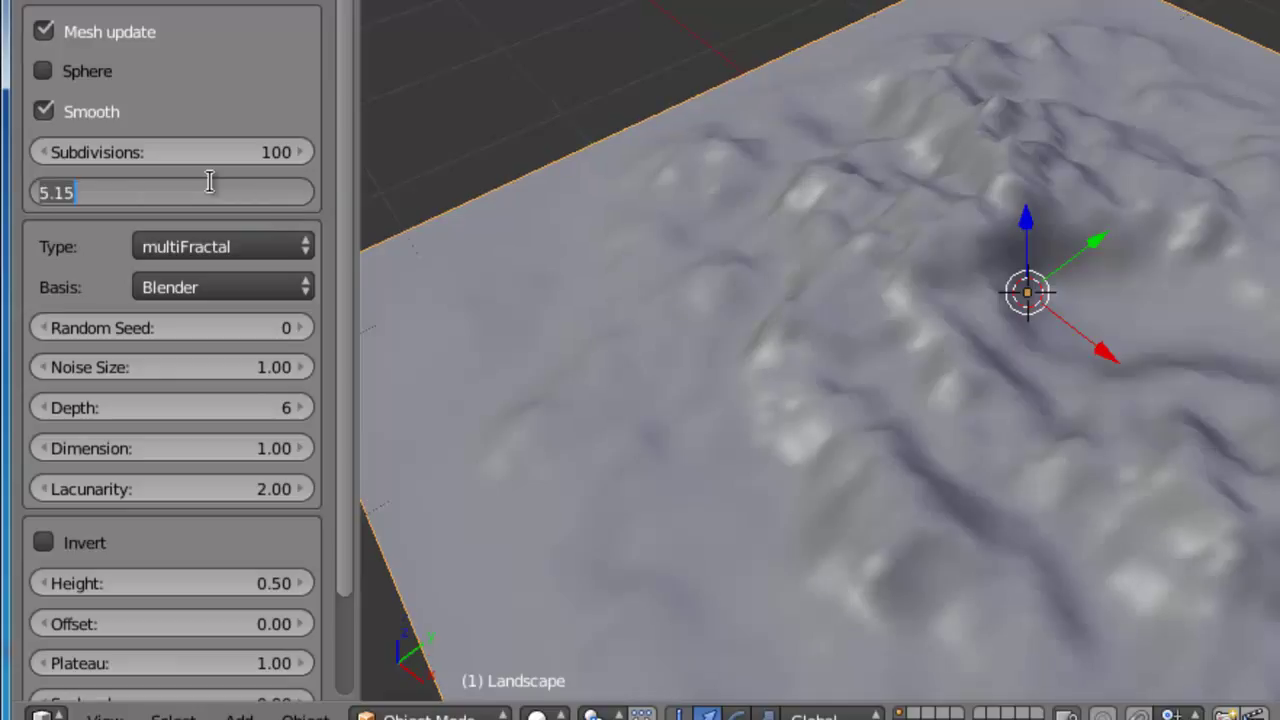
pyautogui.write('2.2')
pyautogui.press('Return')
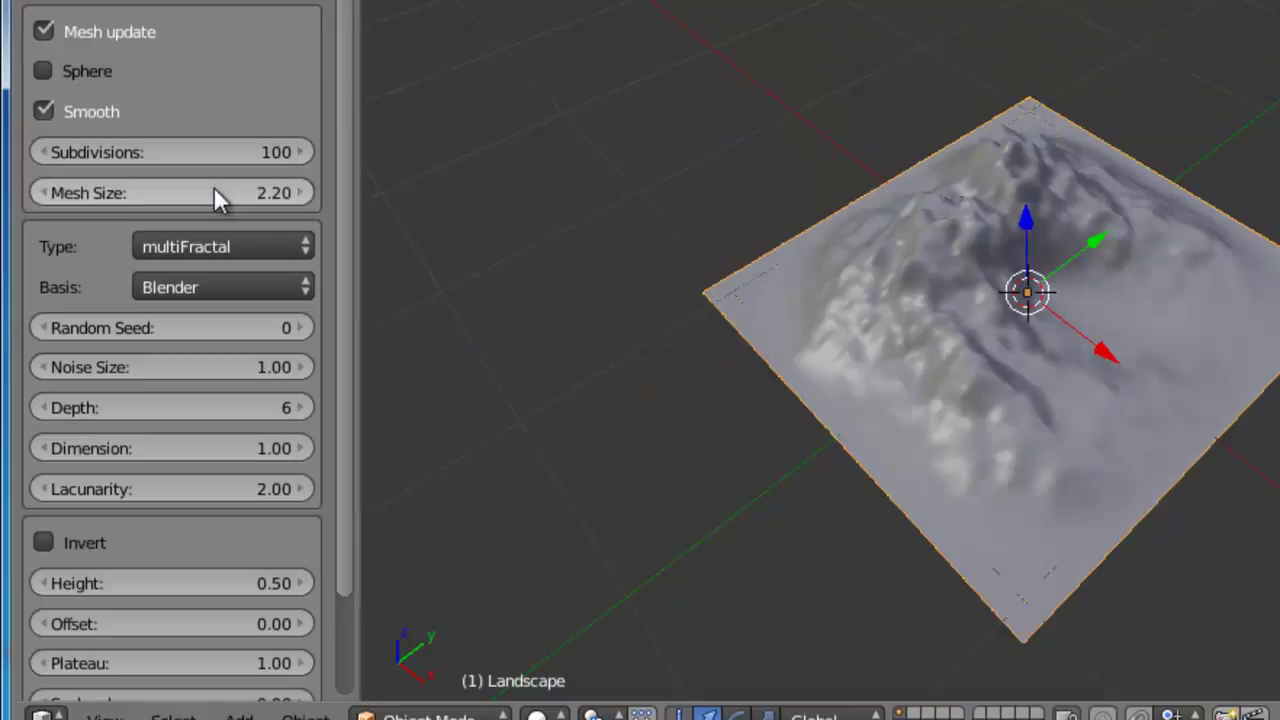
pyautogui.moveTo(1003, 367); pyautogui.dragTo(1087, 362, button='middle')
pyautogui.scroll(2, 1089, 364)
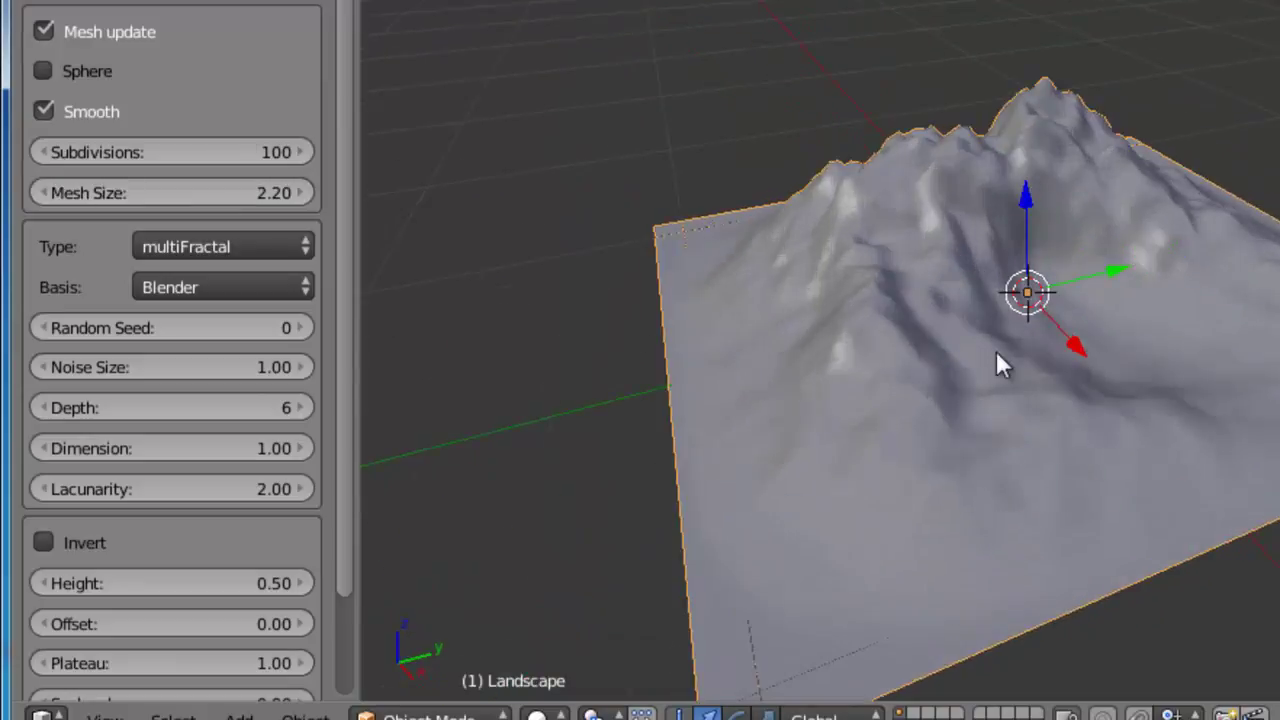
# Step: Try the Turbulence noise type on the landscape
pyautogui.click(277, 248)
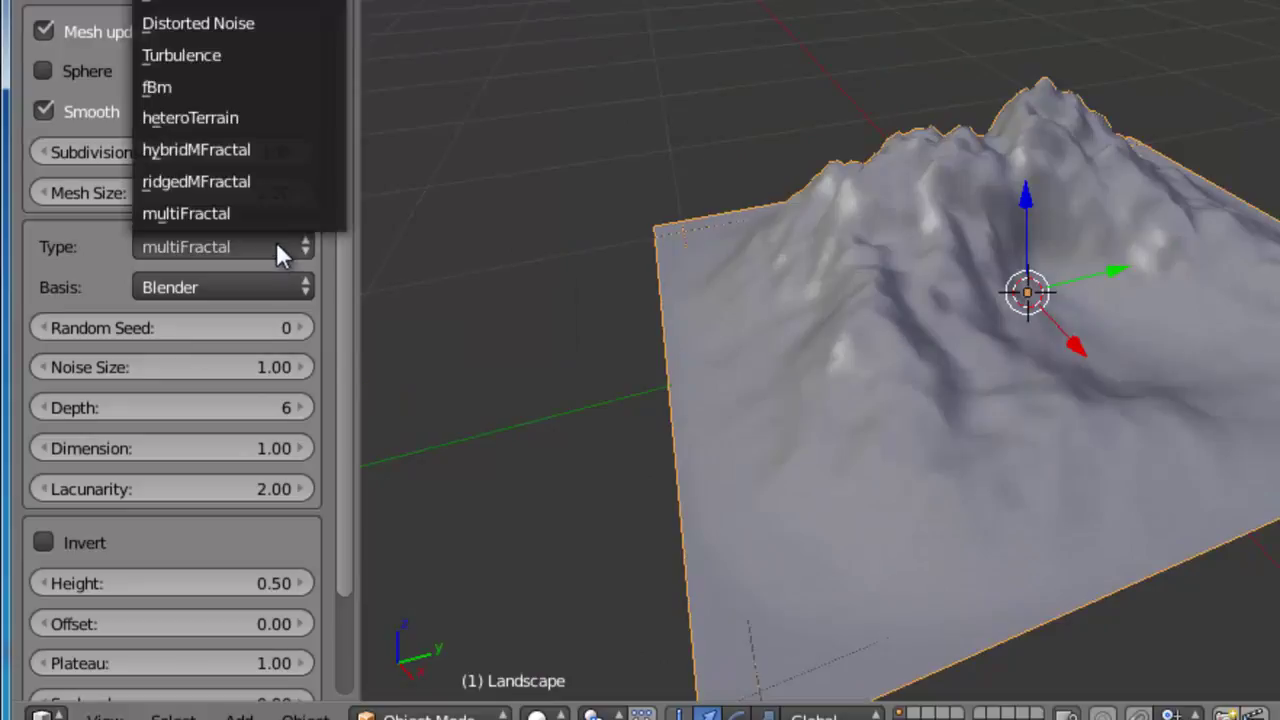
pyautogui.click(245, 50)
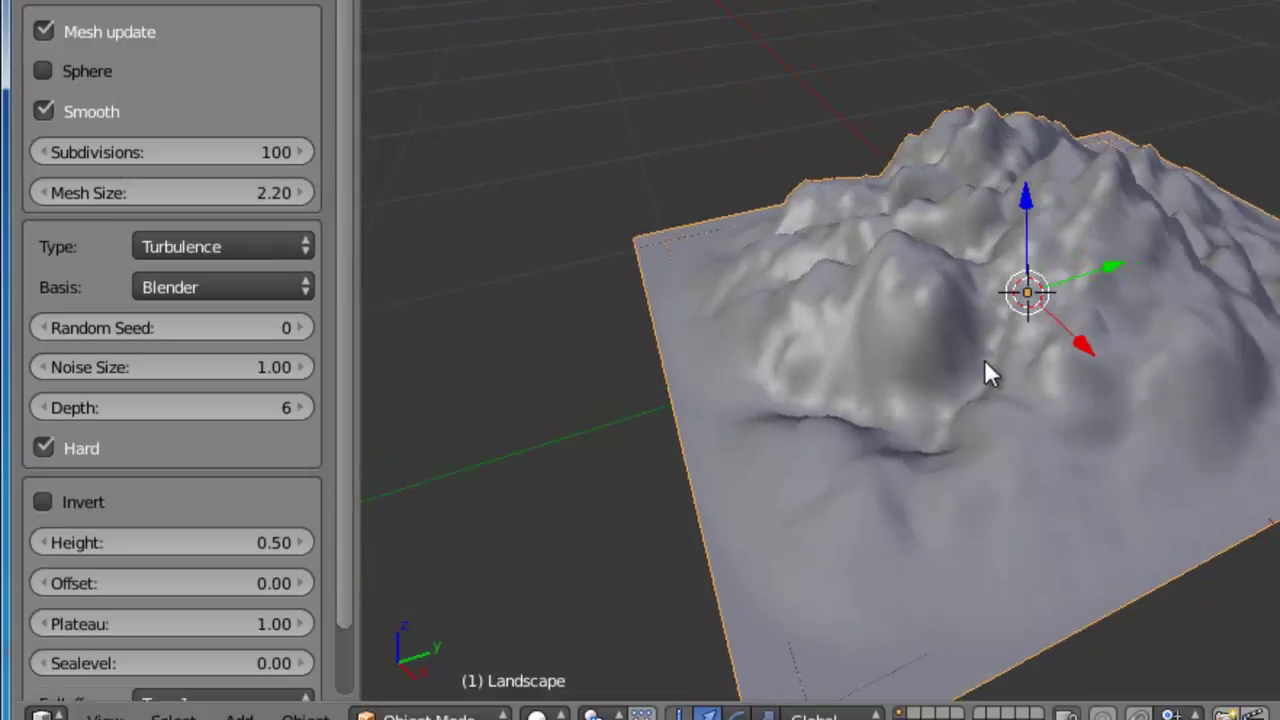
pyautogui.moveTo(986, 369); pyautogui.dragTo(1042, 378, button='middle')
# Step: Set the landscape's noise type to Strata_hTerrain
pyautogui.click(277, 240)
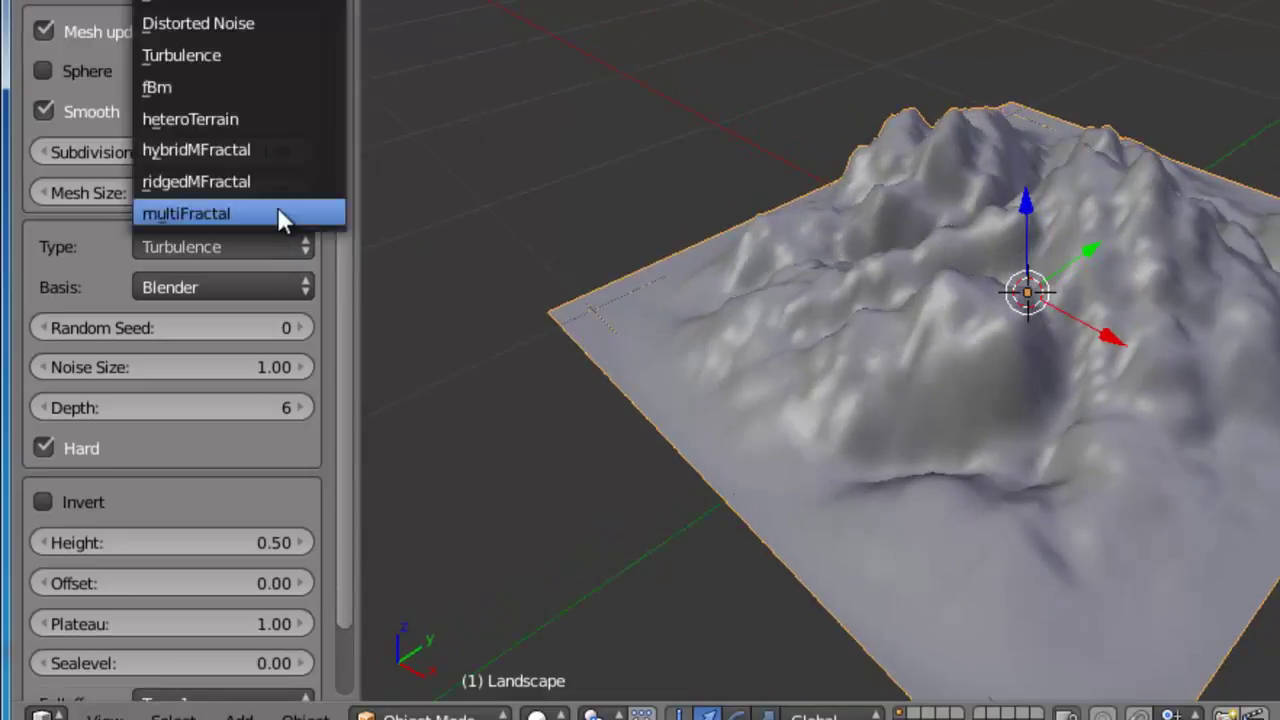
pyautogui.press('s')
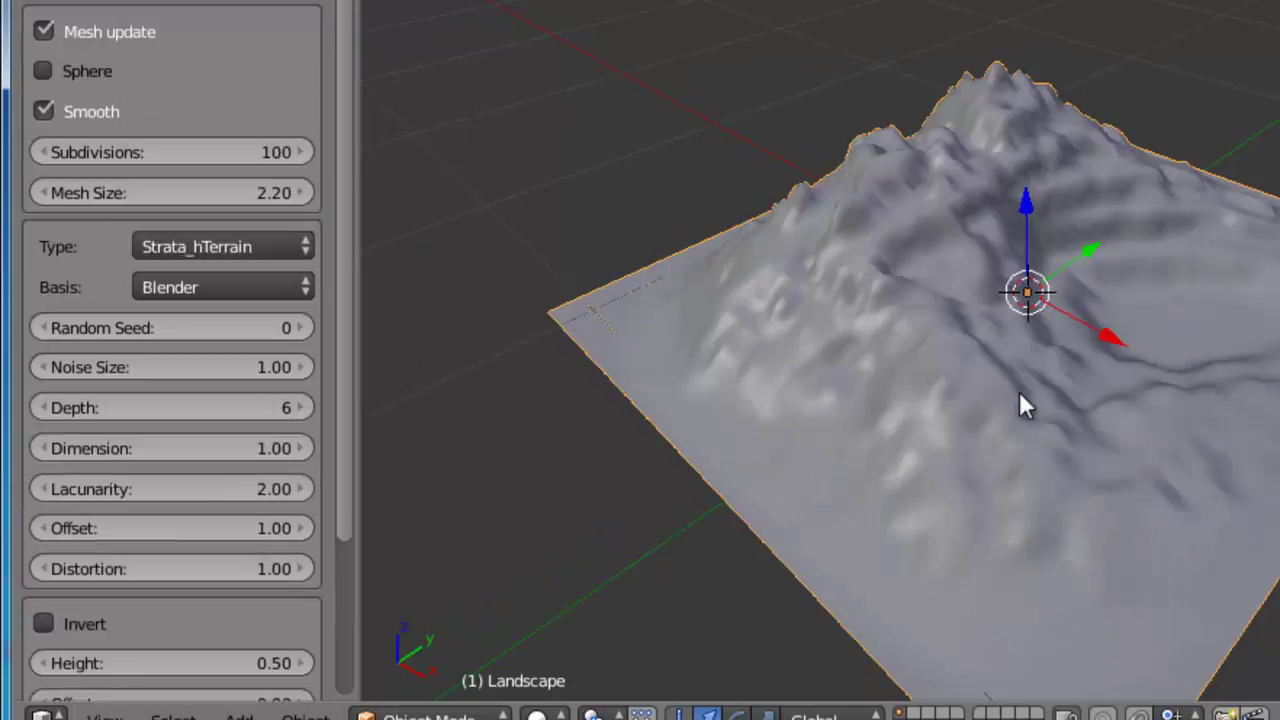
# Step: Try the heteroTerrain noise type on the landscape
pyautogui.moveTo(1189, 371); pyautogui.dragTo(1070, 410, button='middle')
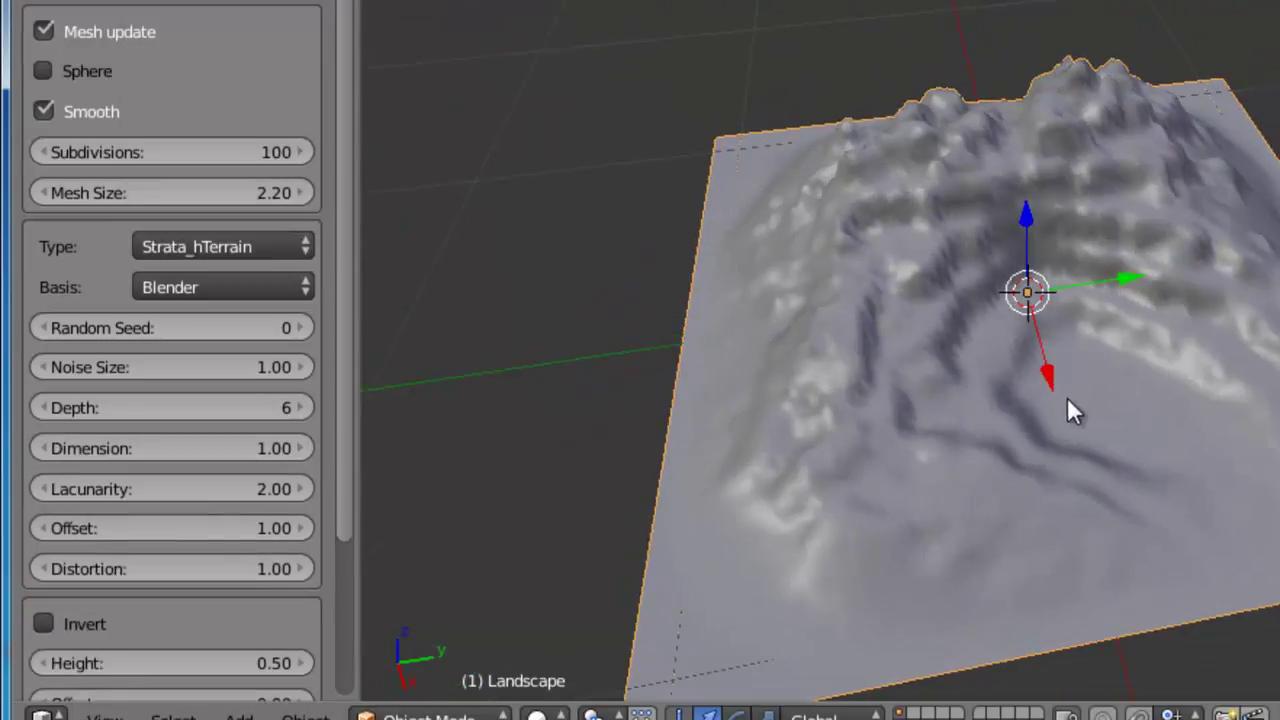
pyautogui.click(286, 246)
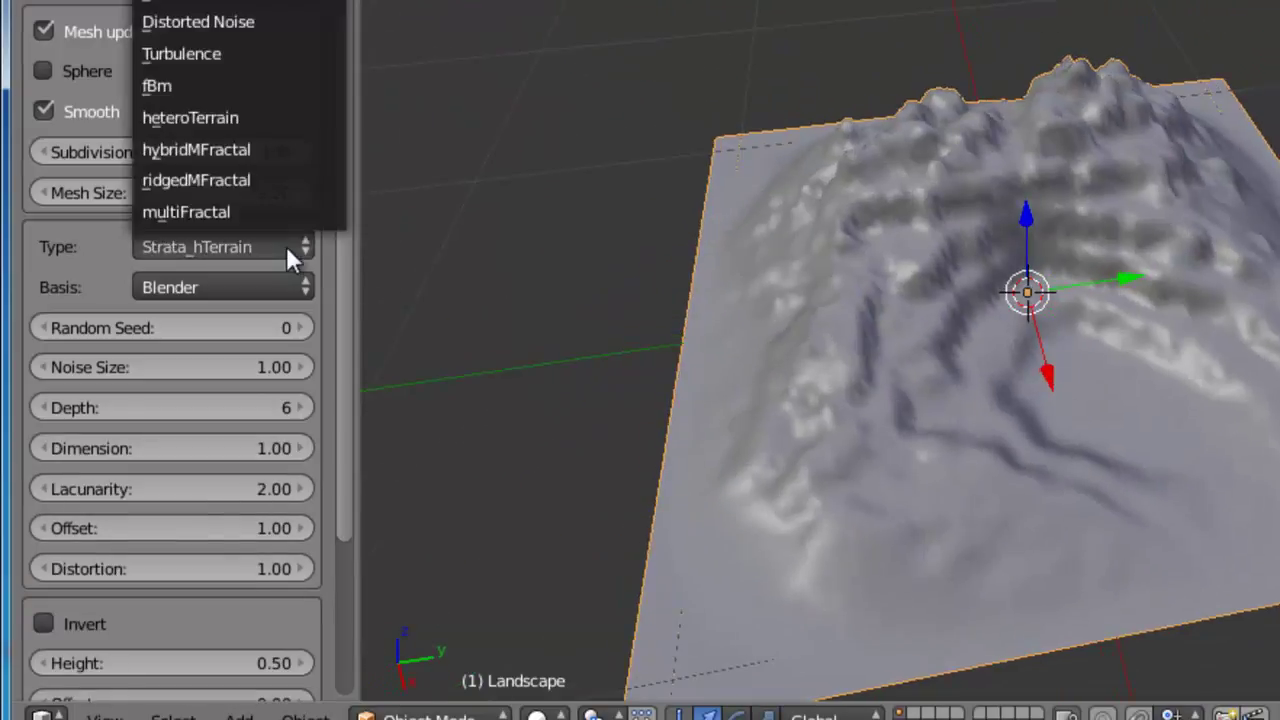
pyautogui.click(257, 117)
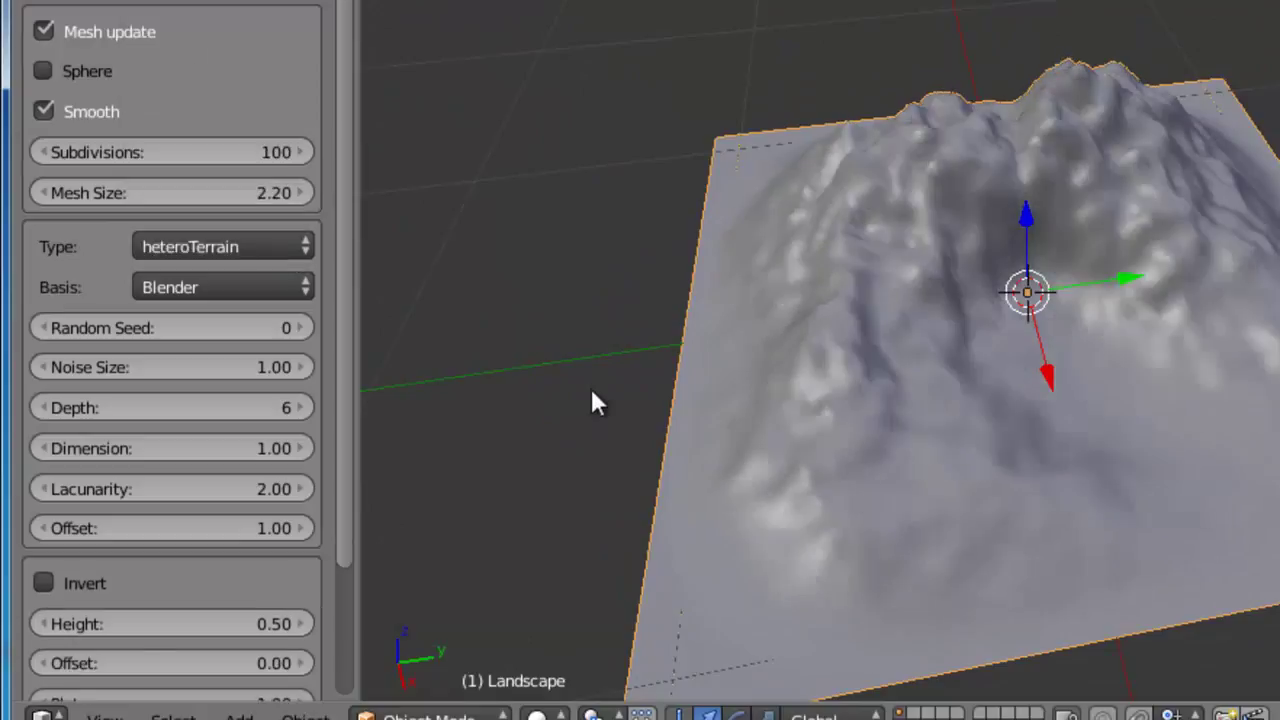
# Step: Set the landscape's noise type to multiFractal and its random seed to 5
pyautogui.click(274, 237)
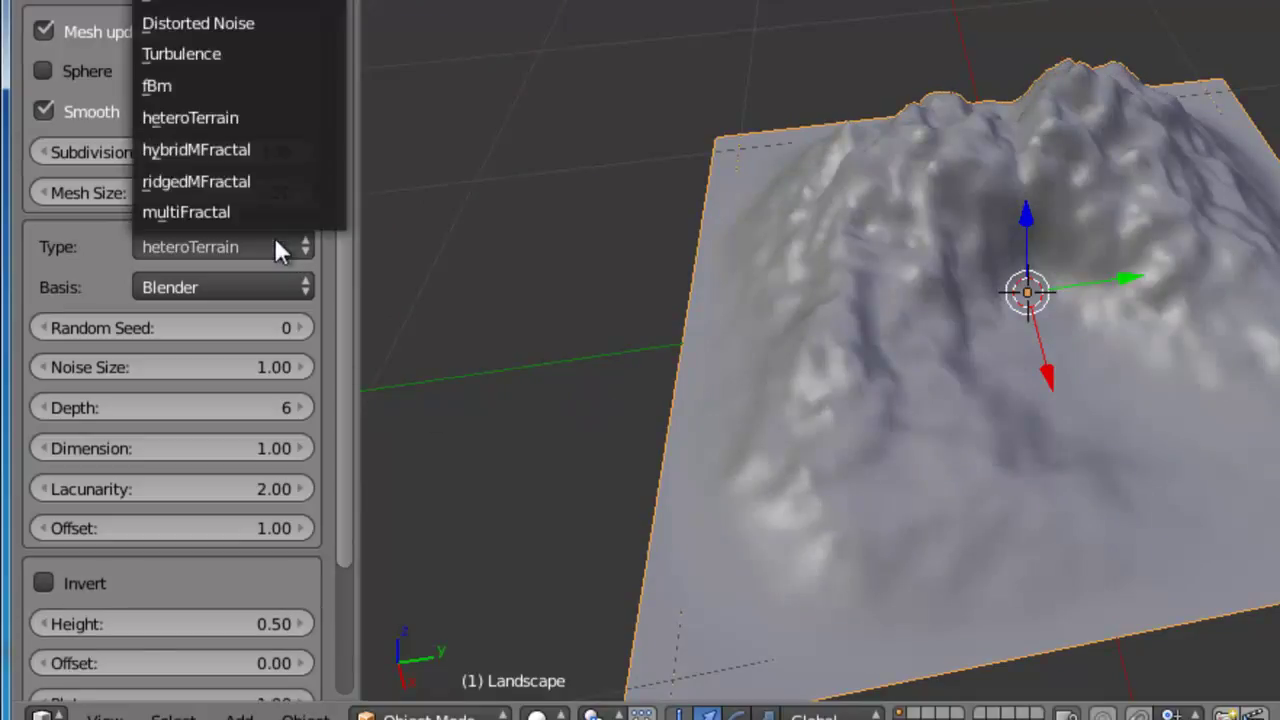
pyautogui.click(269, 213)
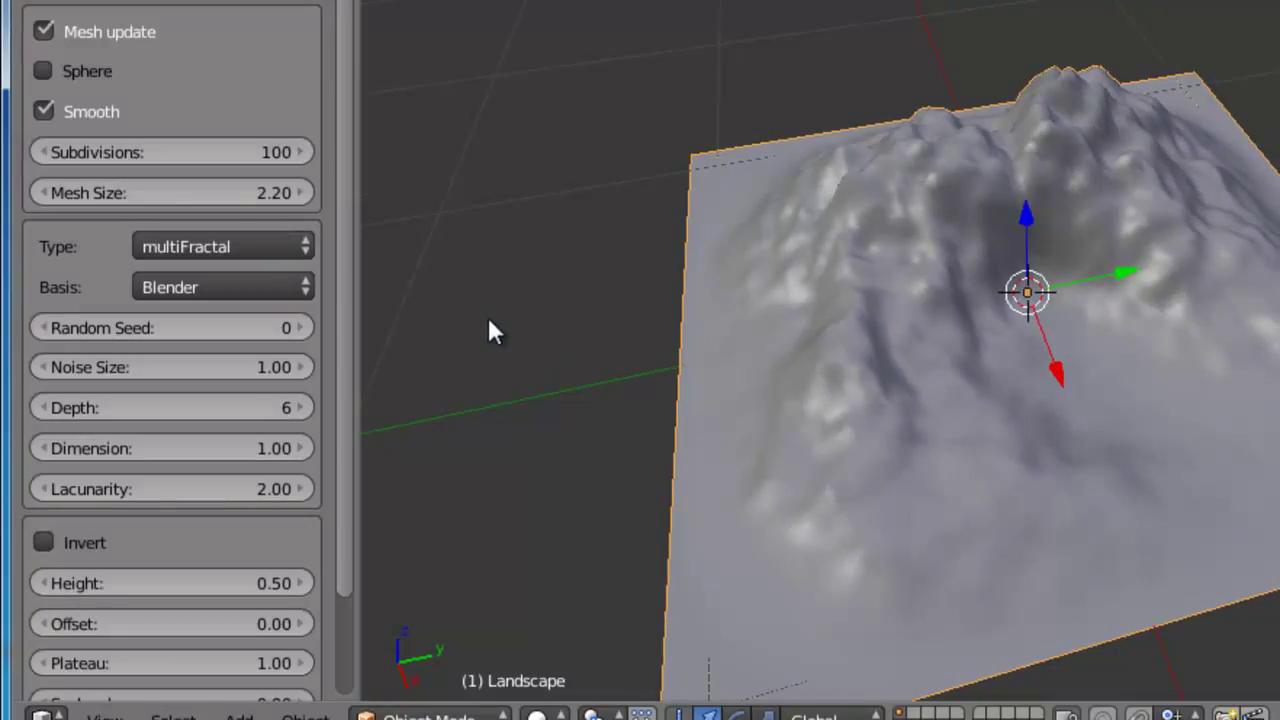
pyautogui.click(304, 328)
pyautogui.click(304, 329)
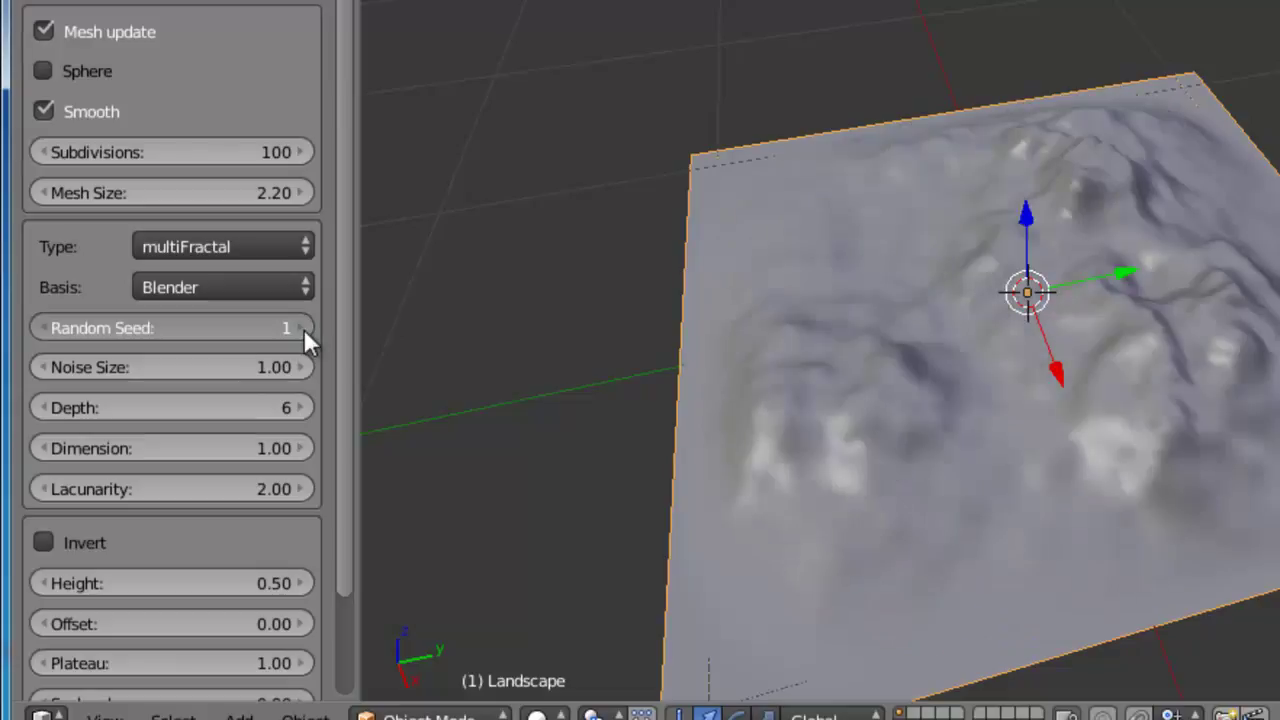
pyautogui.click(304, 327)
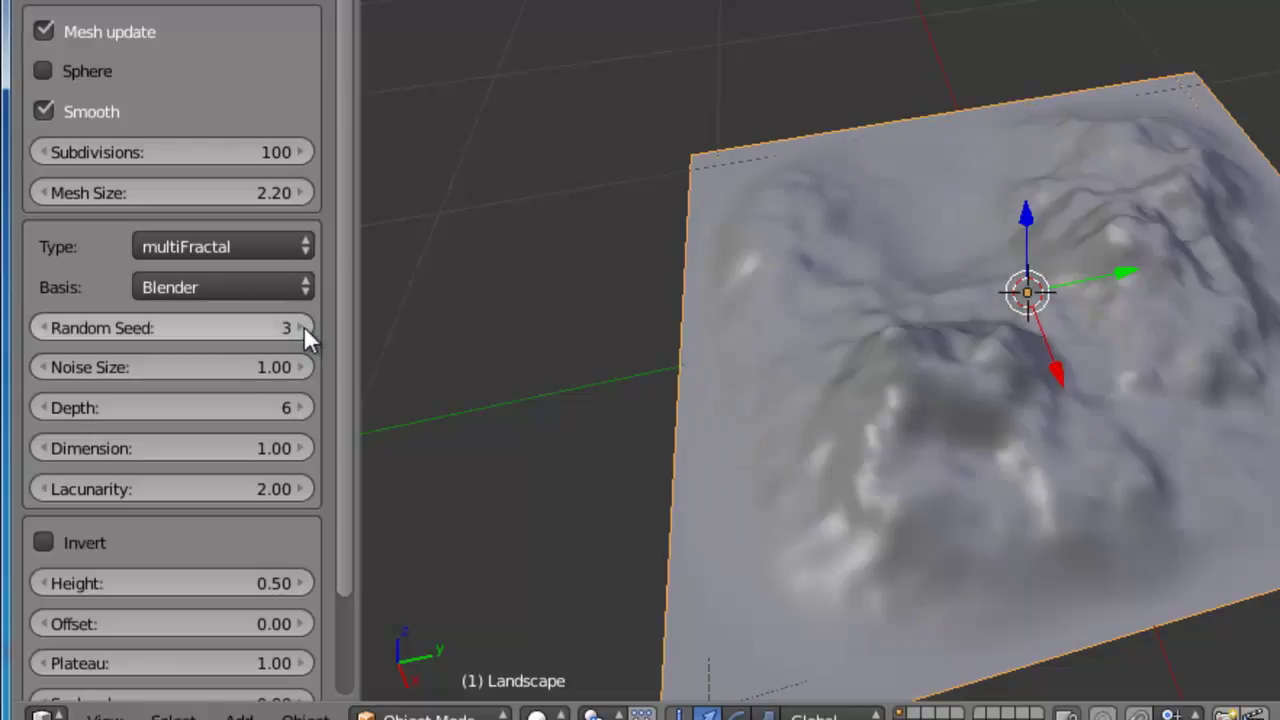
pyautogui.click(304, 326)
pyautogui.click(304, 326)
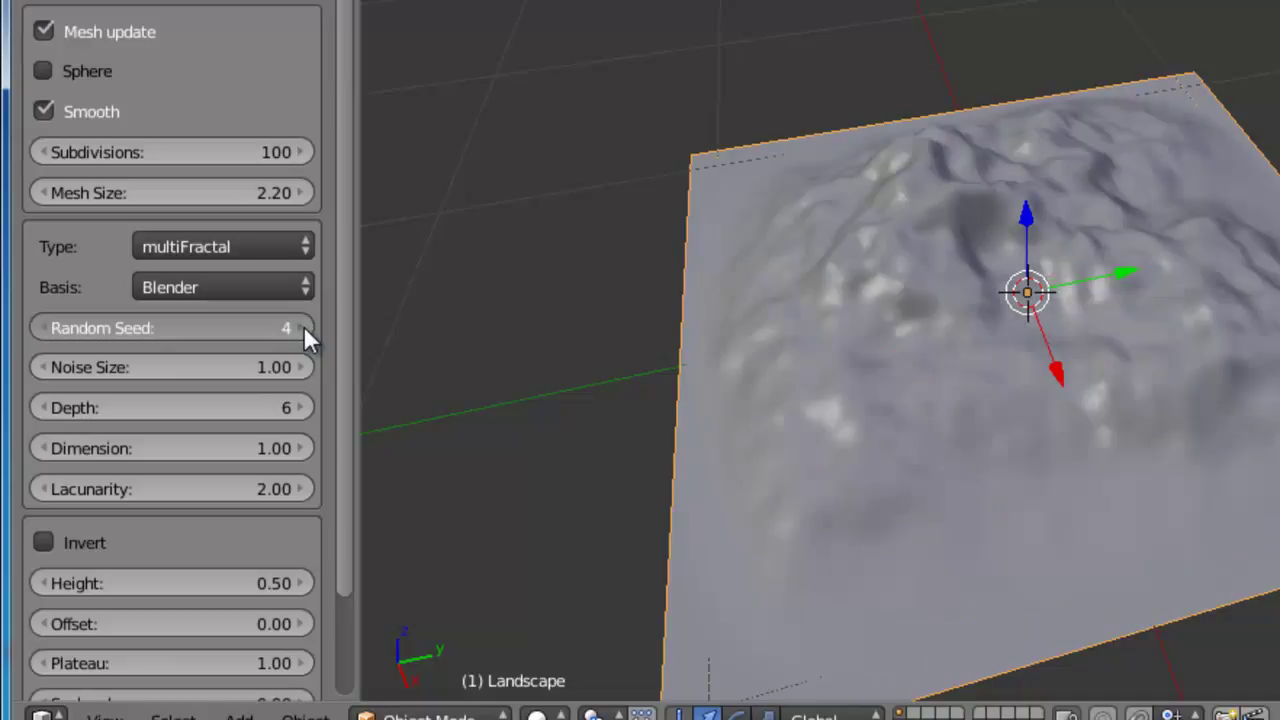
pyautogui.moveTo(1199, 301); pyautogui.dragTo(868, 212, button='middle')
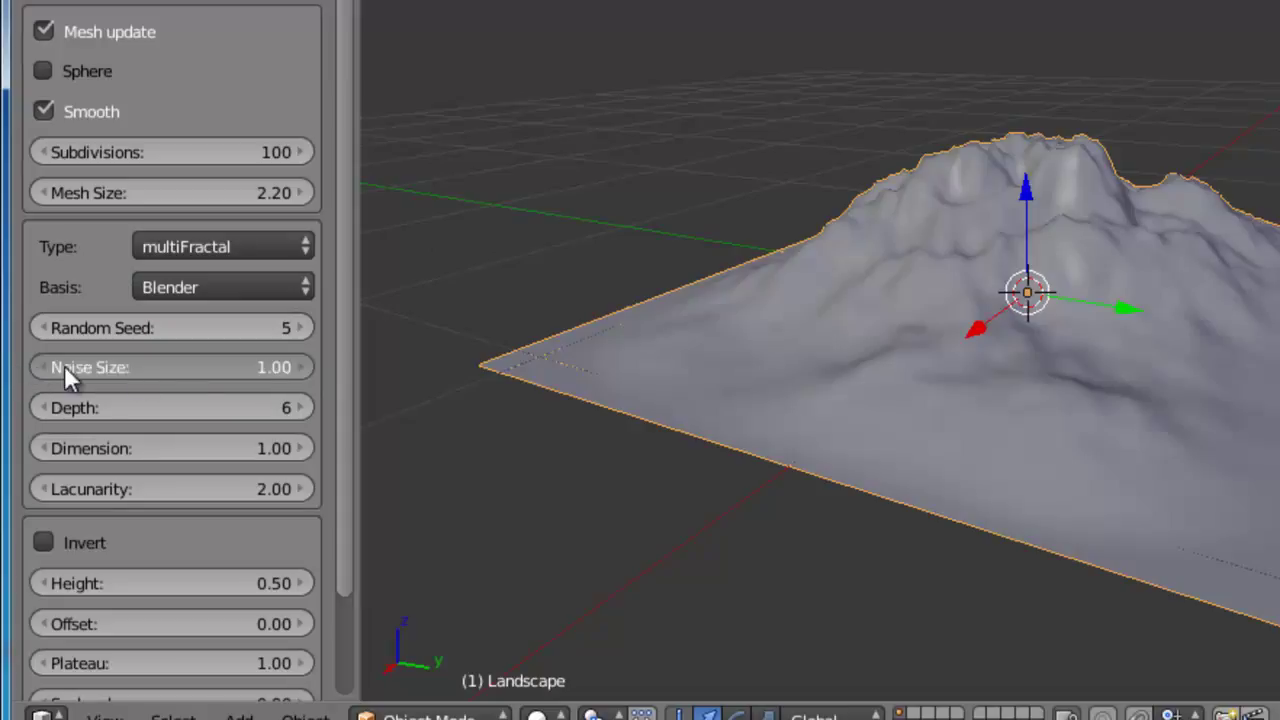
# Step: Set the landscape's noise size to 0.97 and its height to 0.59
pyautogui.moveTo(380, 400); pyautogui.dragTo(356, 495, button='middle')
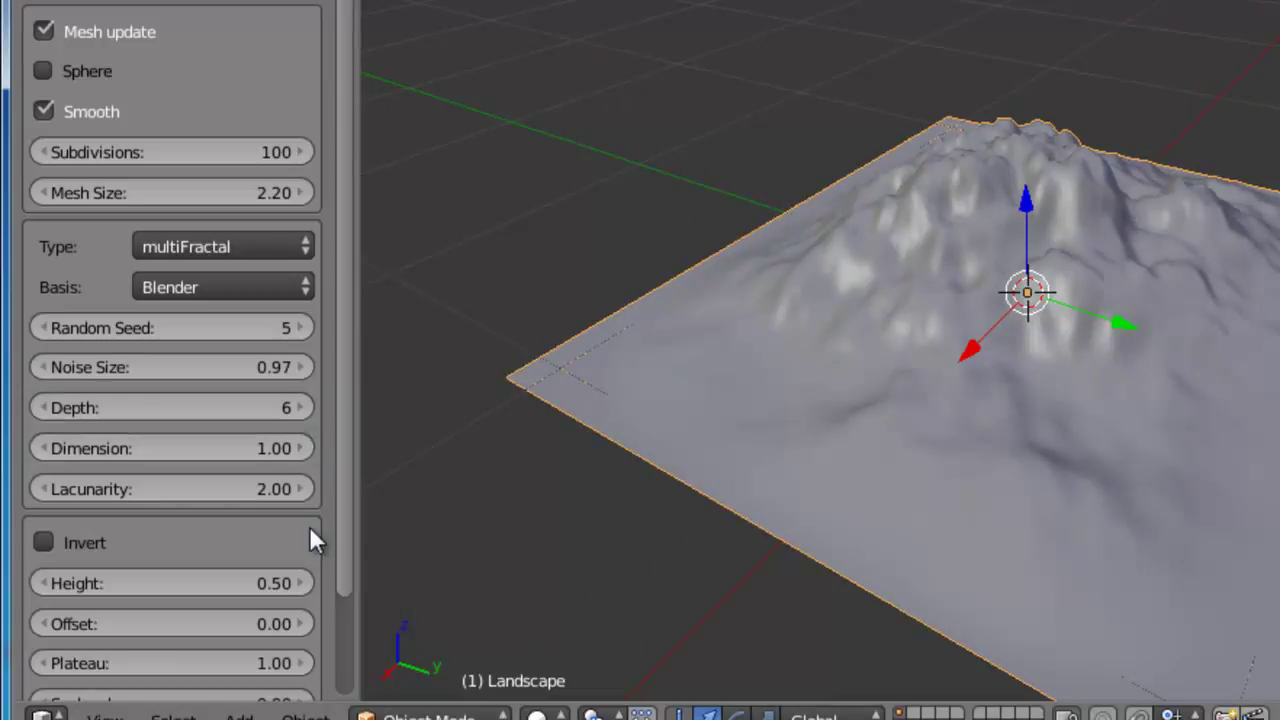
pyautogui.scroll(-3, 311, 537)
pyautogui.click(302, 467)
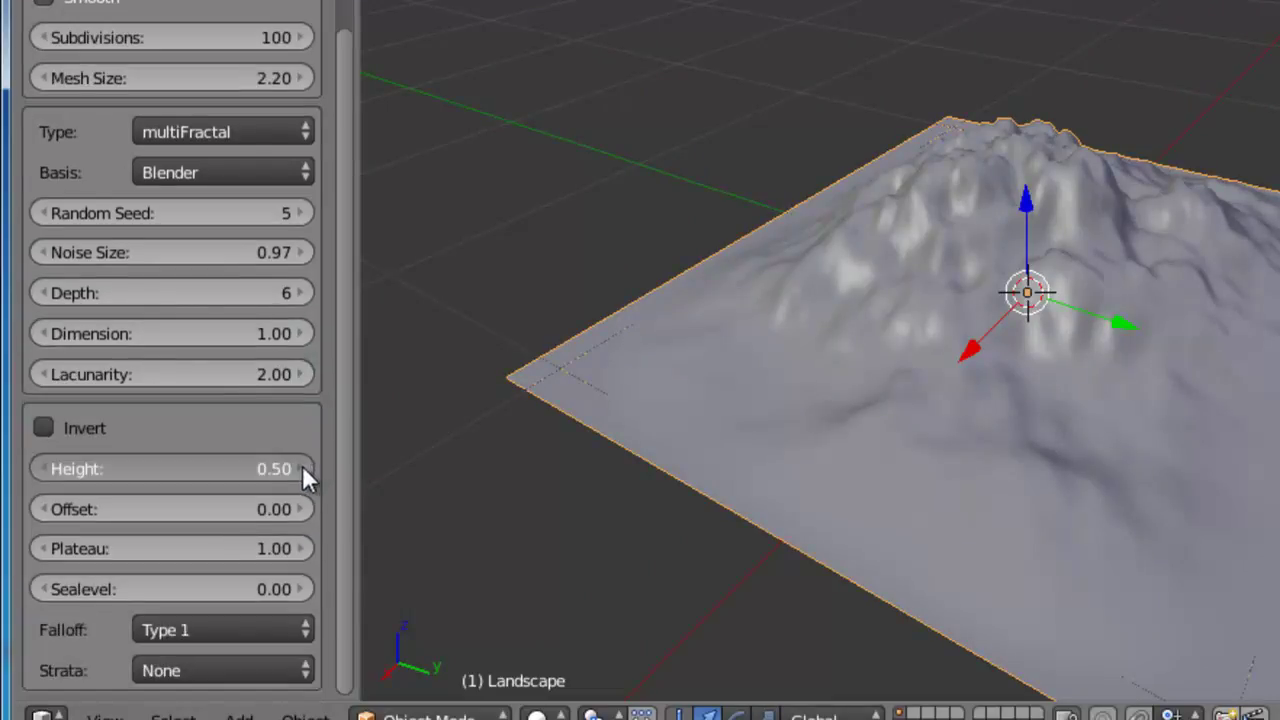
pyautogui.click(299, 466)
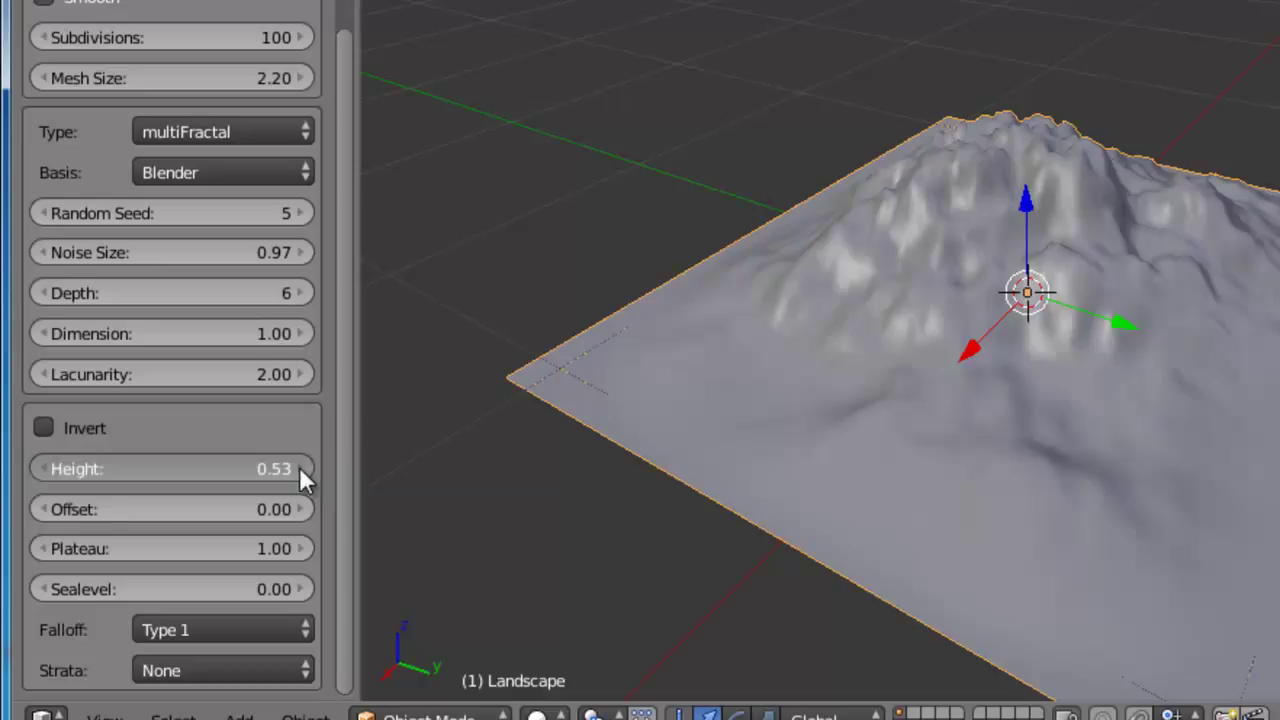
pyautogui.click(299, 467)
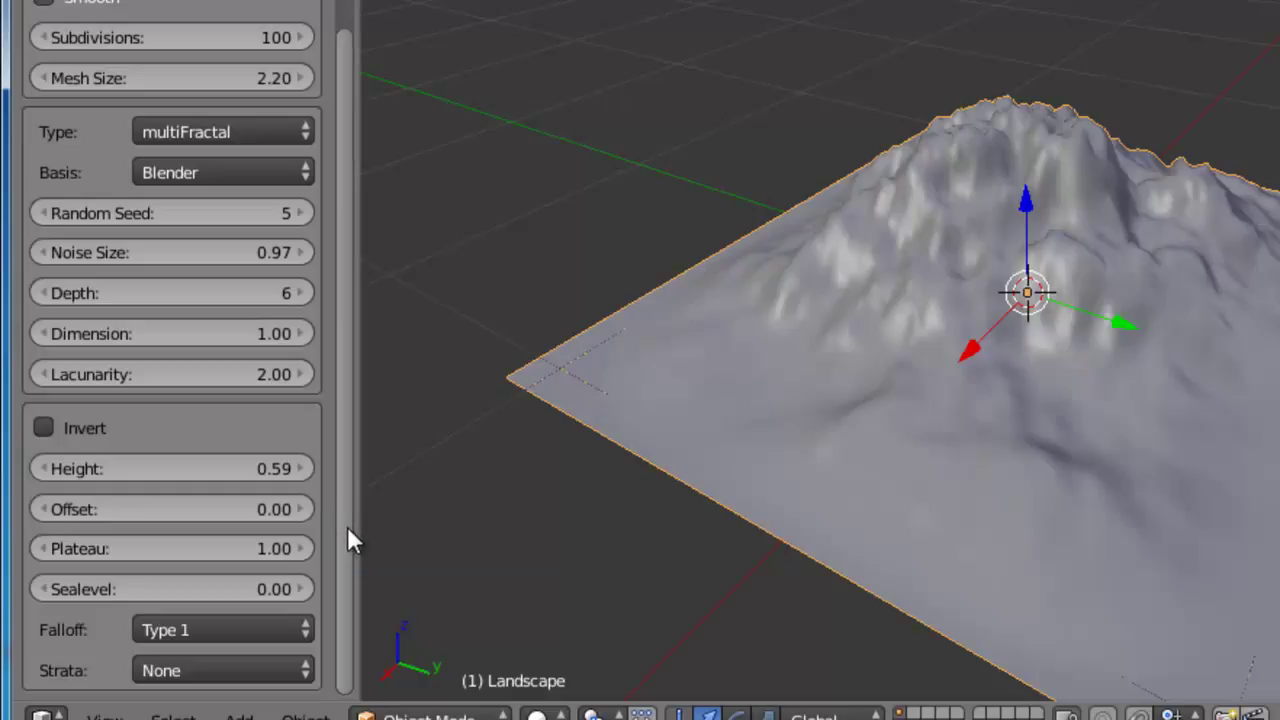
pyautogui.scroll(2, 349, 528)
pyautogui.scroll(1, 349, 437)
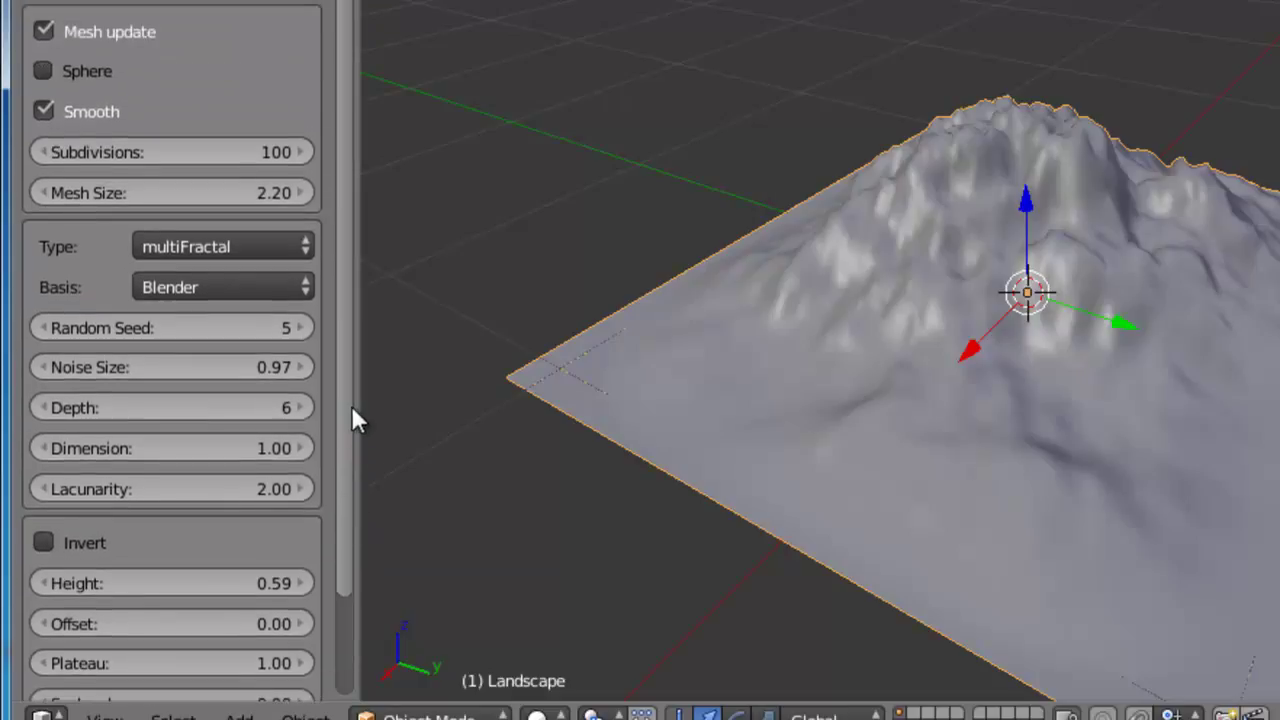
# Step: Narrow the tool shelf and scale the landscape up uniformly by about 3.7
pyautogui.moveTo(760, 394); pyautogui.dragTo(919, 360, button='middle')
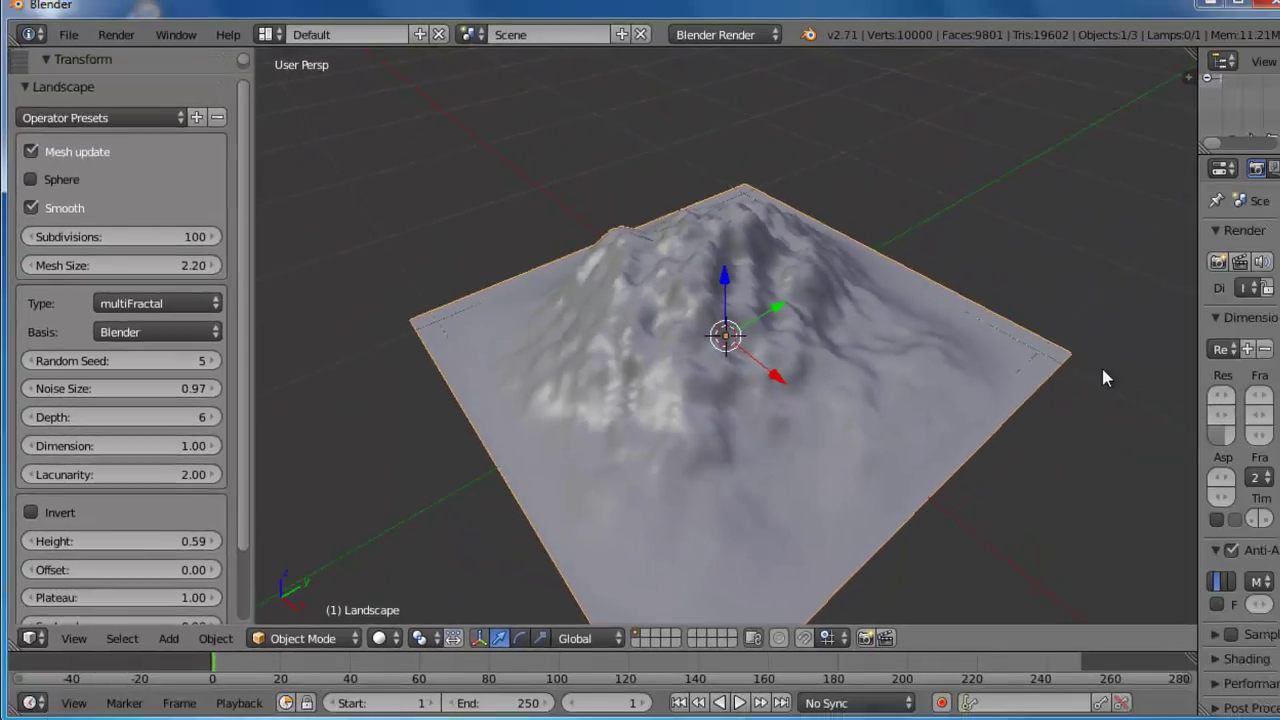
pyautogui.moveTo(1101, 364); pyautogui.dragTo(1023, 373, button='middle')
pyautogui.moveTo(912, 382); pyautogui.dragTo(883, 382, button='middle')
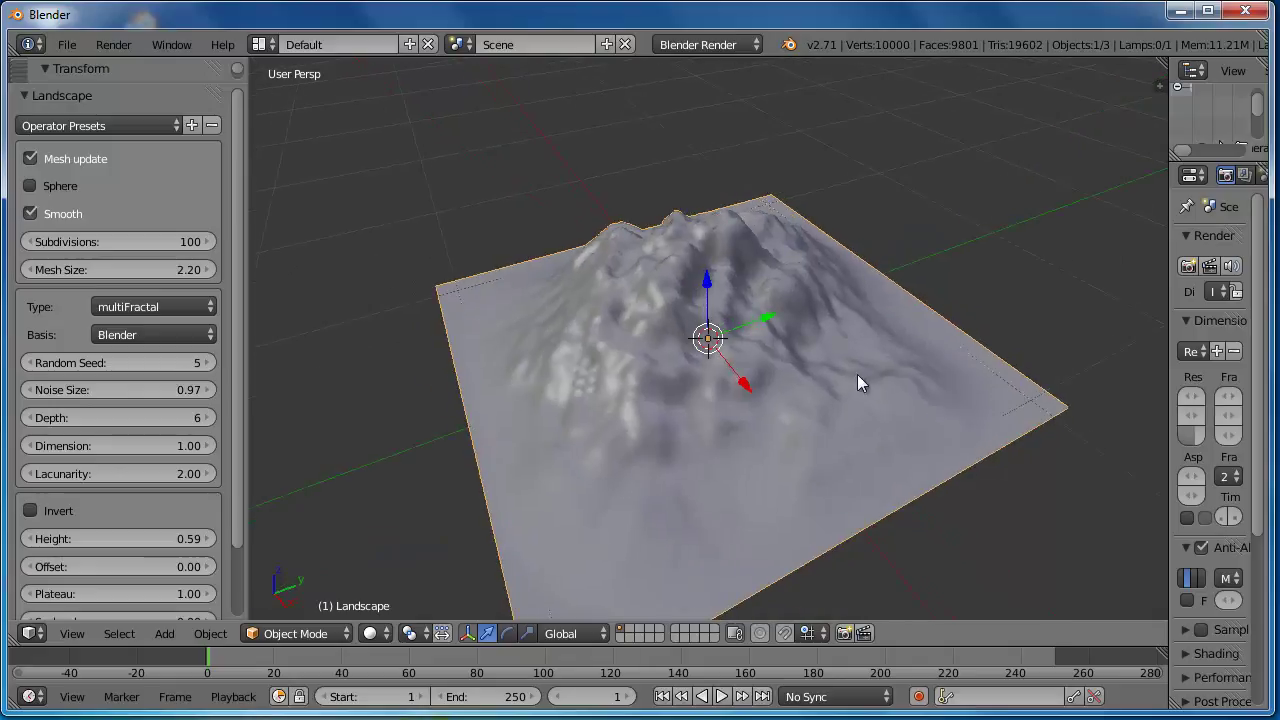
pyautogui.scroll(-5, 859, 376)
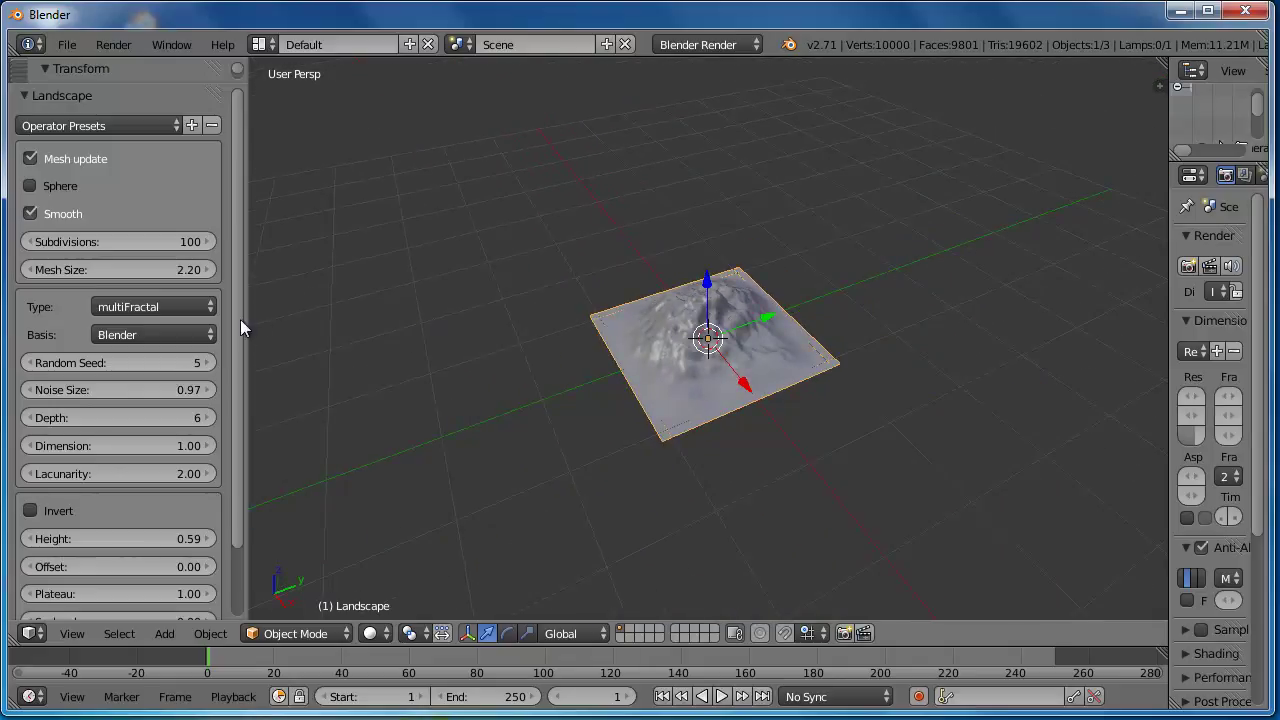
pyautogui.moveTo(244, 320); pyautogui.dragTo(140, 326)
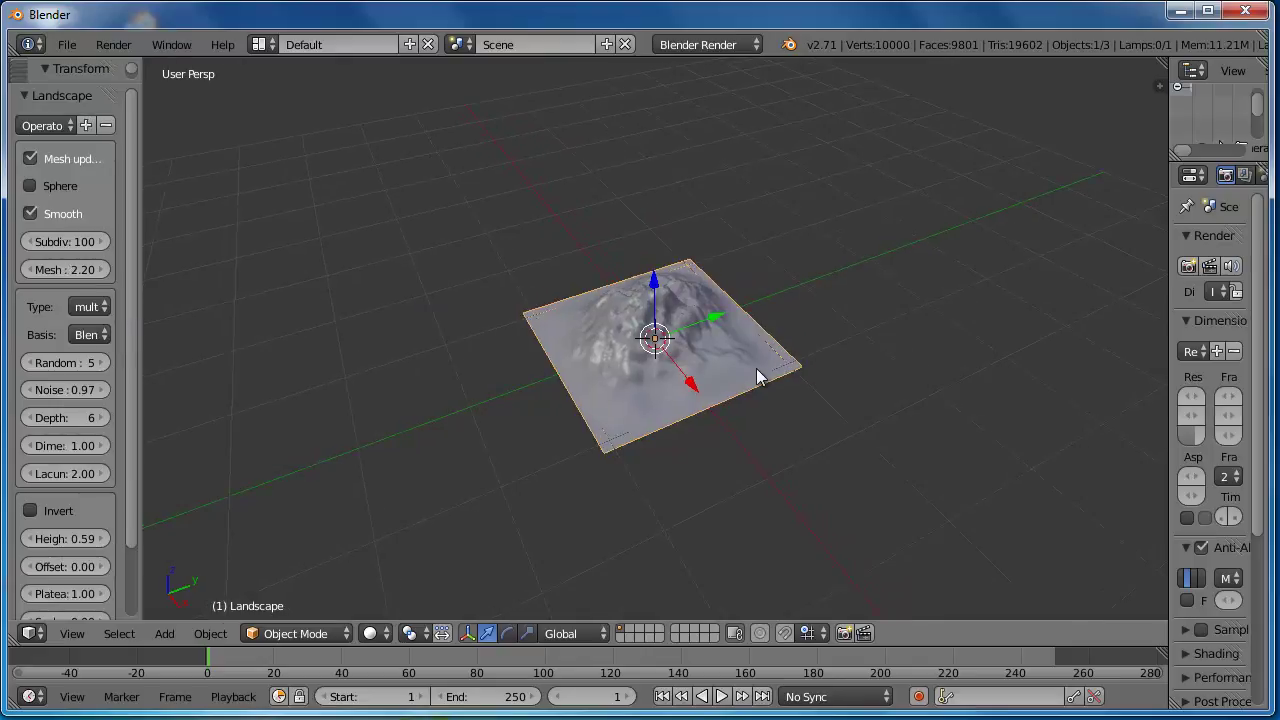
pyautogui.press('s')
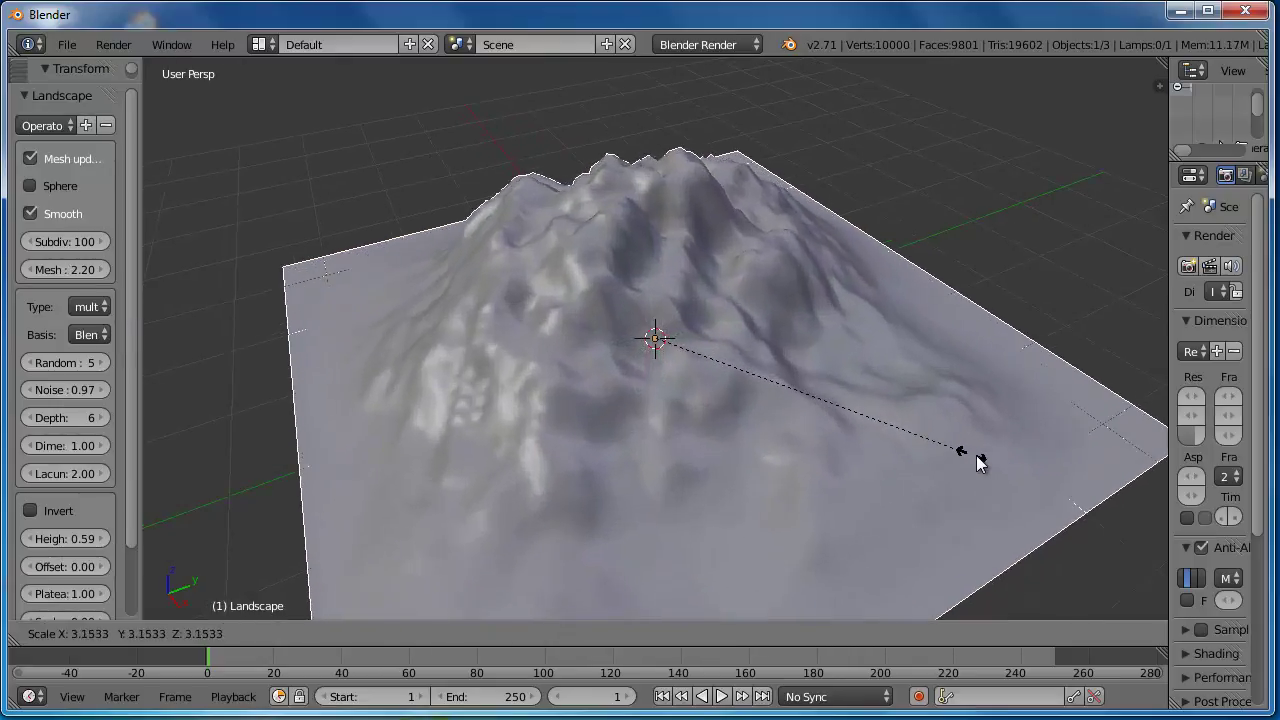
pyautogui.click(1003, 470)
pyautogui.scroll(-5, 813, 410)
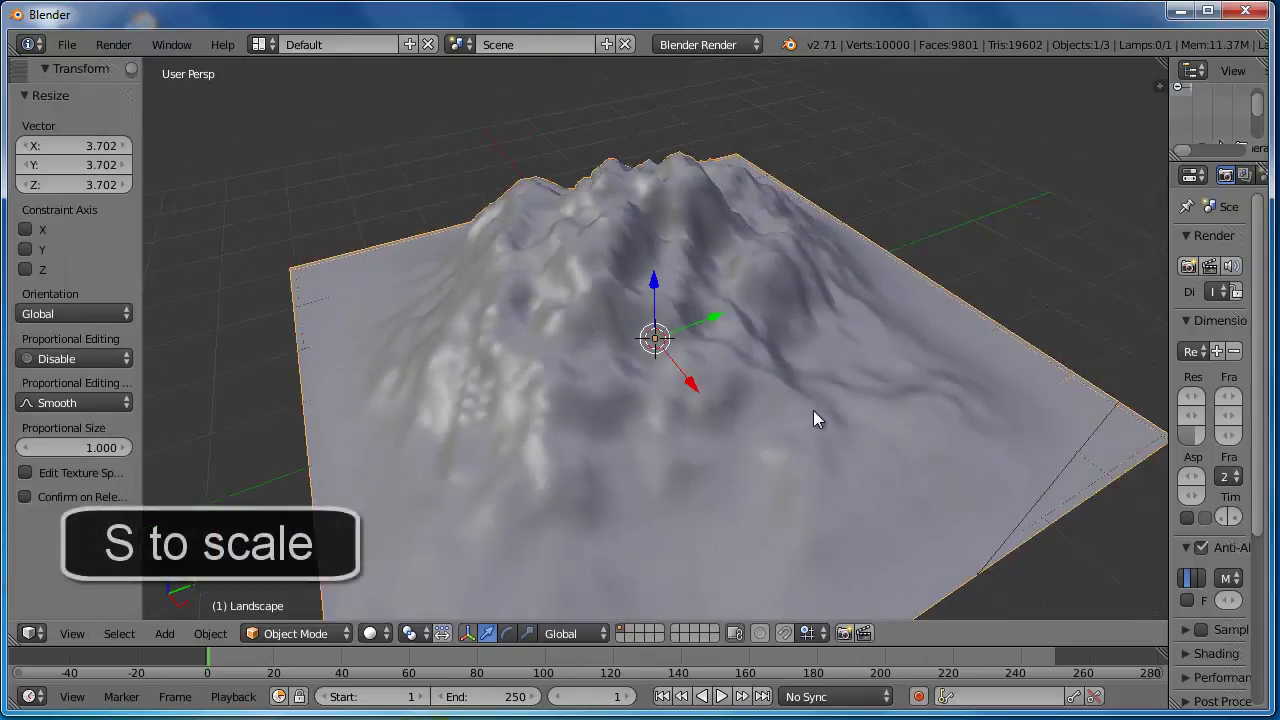
# Step: Switch the render engine to Cycles Render
pyautogui.moveTo(829, 390); pyautogui.dragTo(520, 261, button='middle')
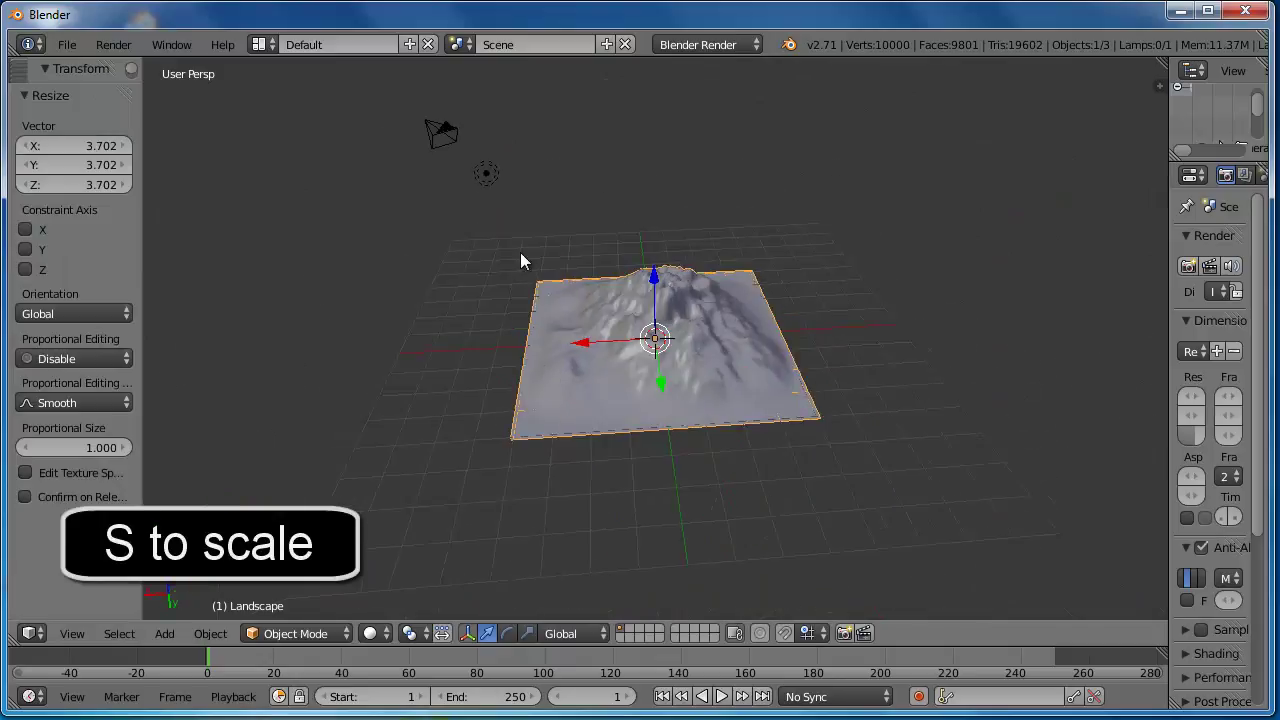
pyautogui.click(723, 47)
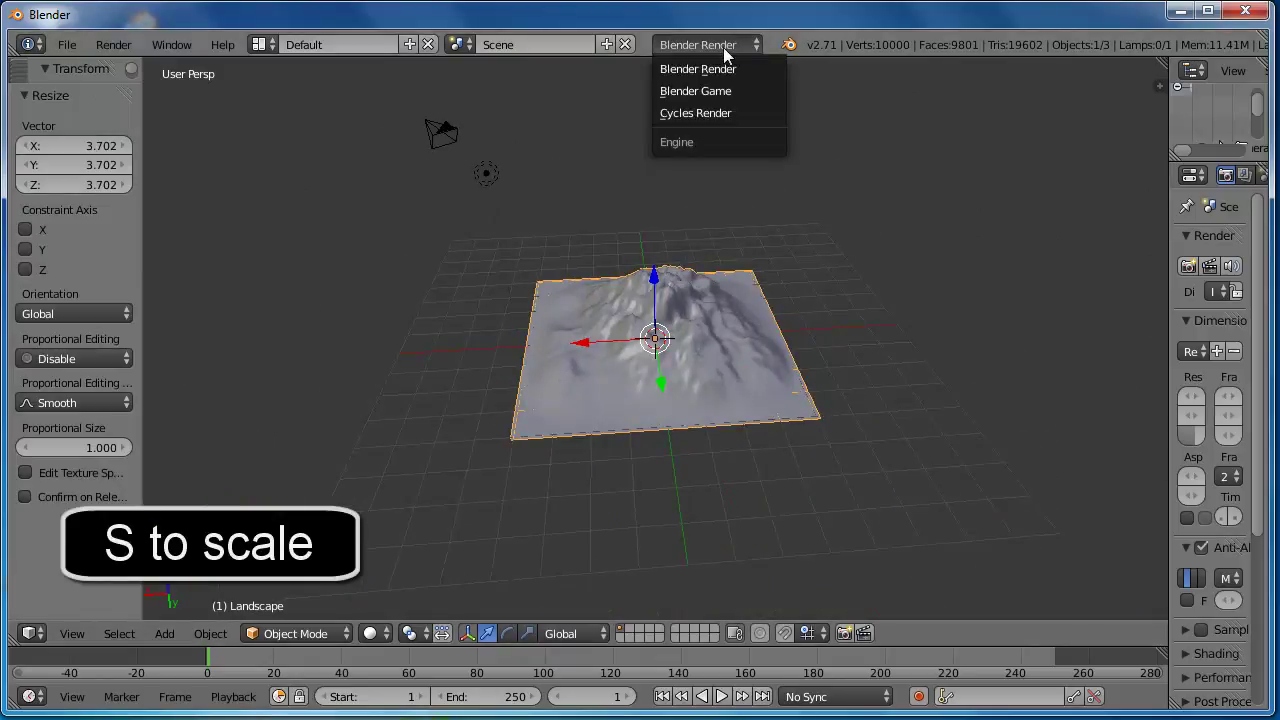
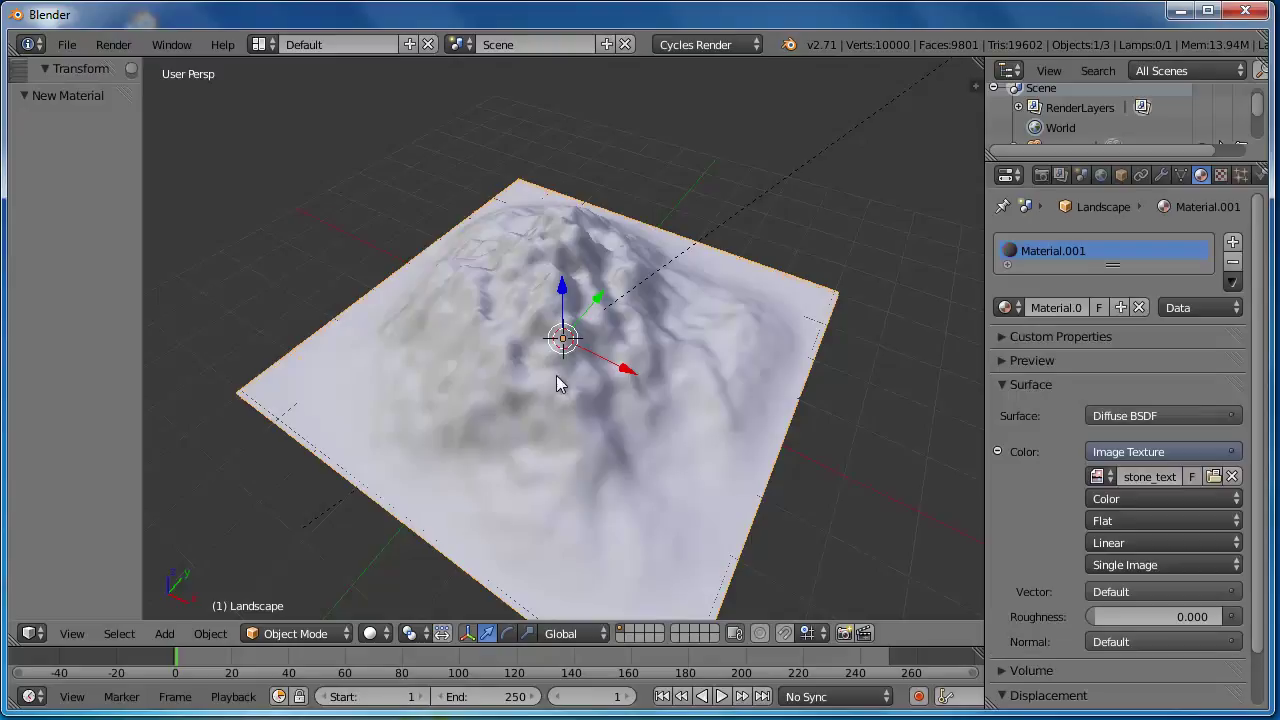
# Step: Split the 3D view vertically and show stone_texture.jpg in a UV/Image Editor in the new area
pyautogui.moveTo(965, 68); pyautogui.dragTo(640, 100)
pyautogui.moveTo(773, 221); pyautogui.dragTo(703, 252)
pyautogui.click(731, 634)
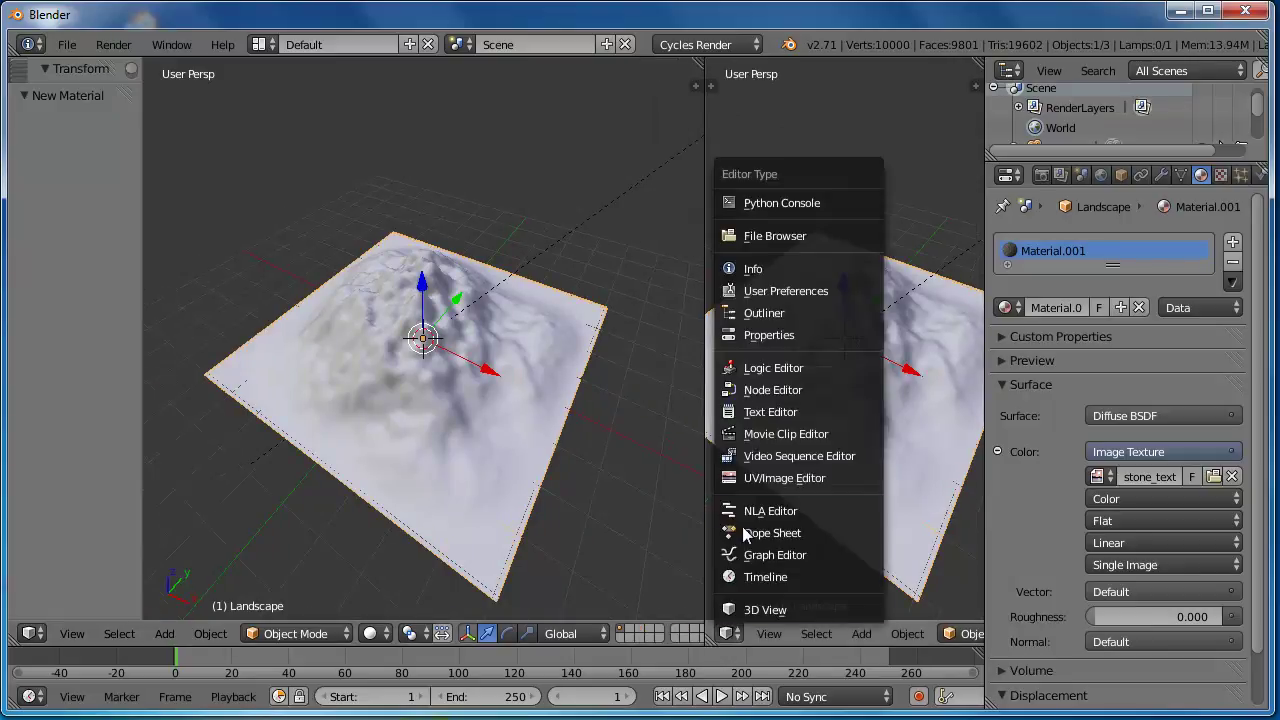
pyautogui.click(760, 478)
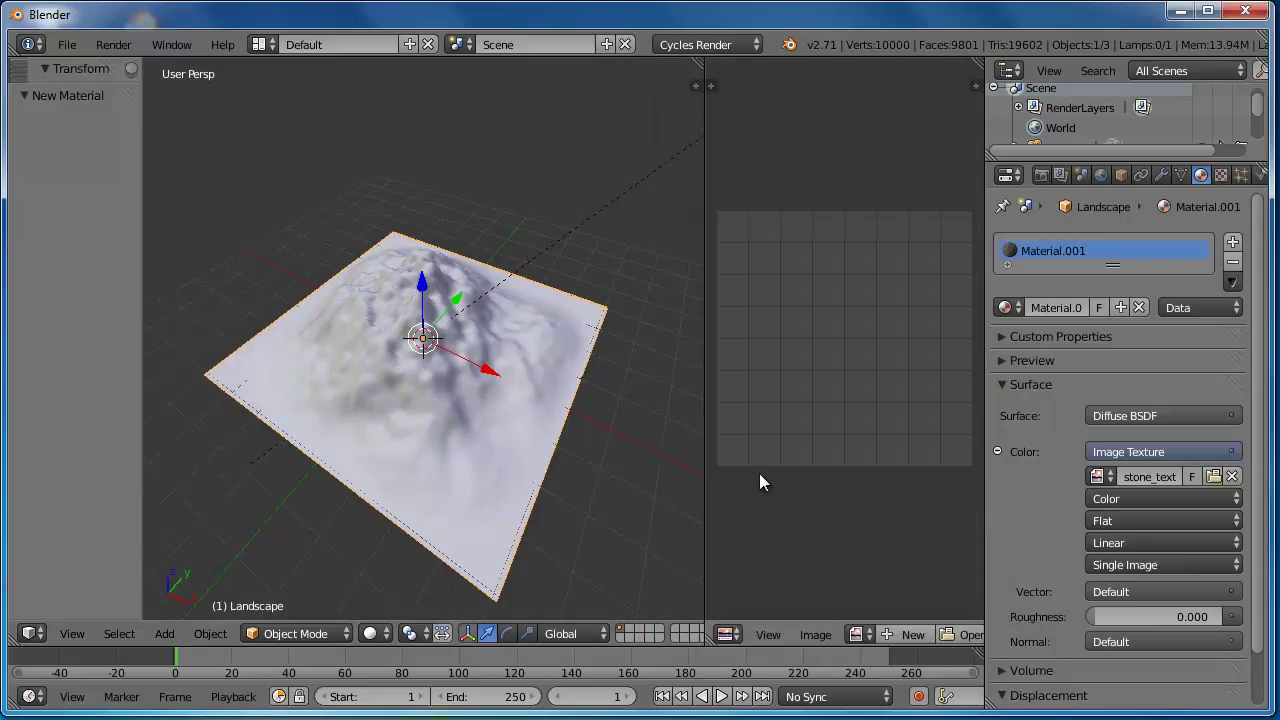
pyautogui.click(869, 633)
pyautogui.click(896, 422)
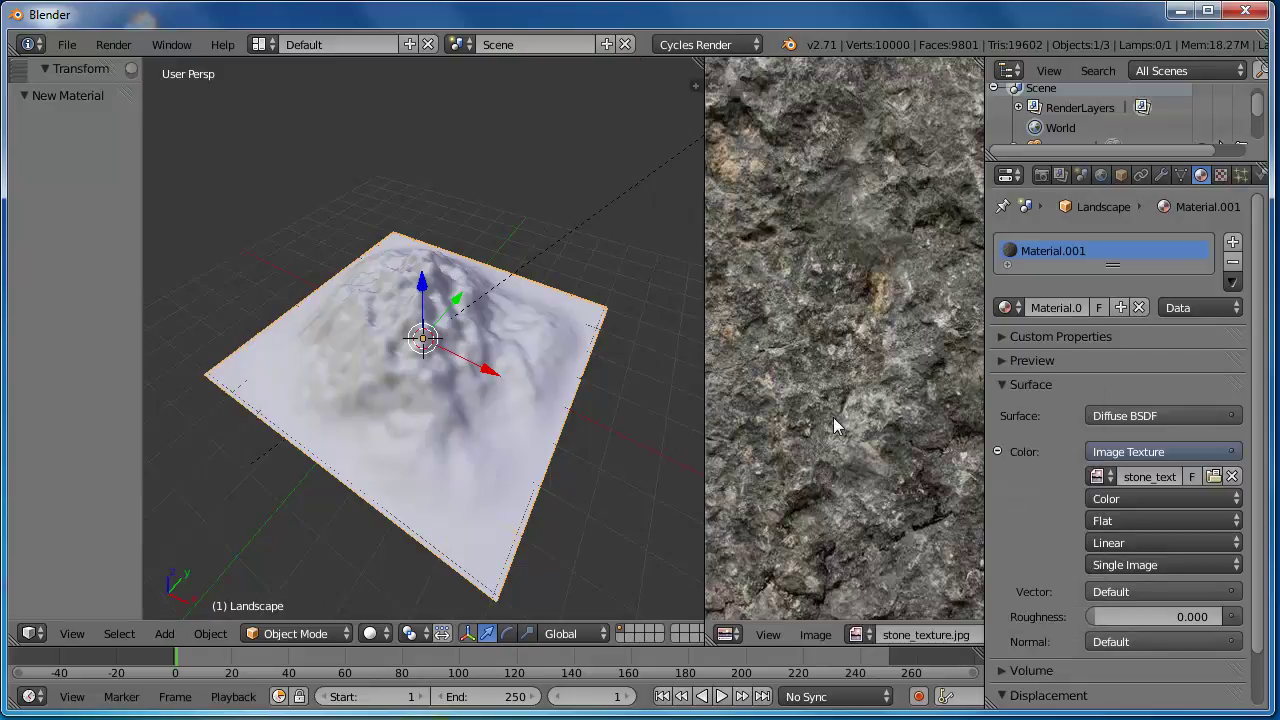
# Step: Enter Edit Mode on the landscape and unwrap its whole mesh with the standard Unwrap method
pyautogui.click(330, 634)
pyautogui.click(329, 587)
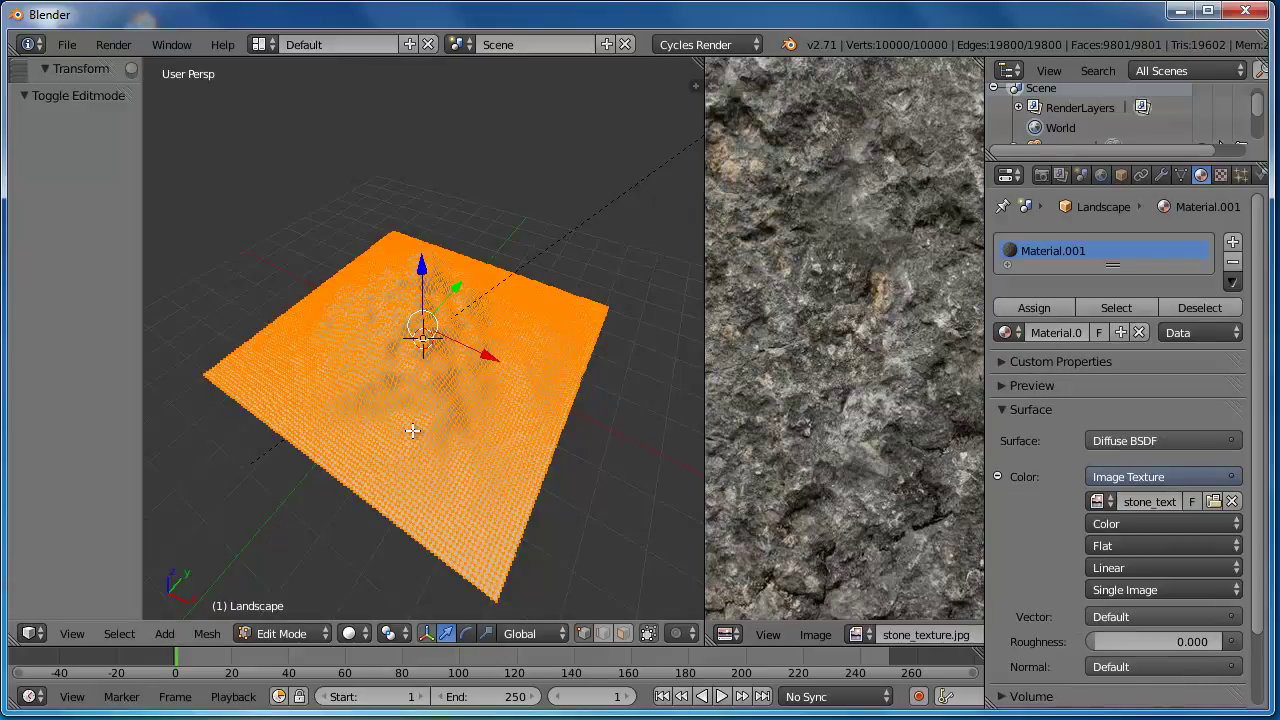
pyautogui.press('u')
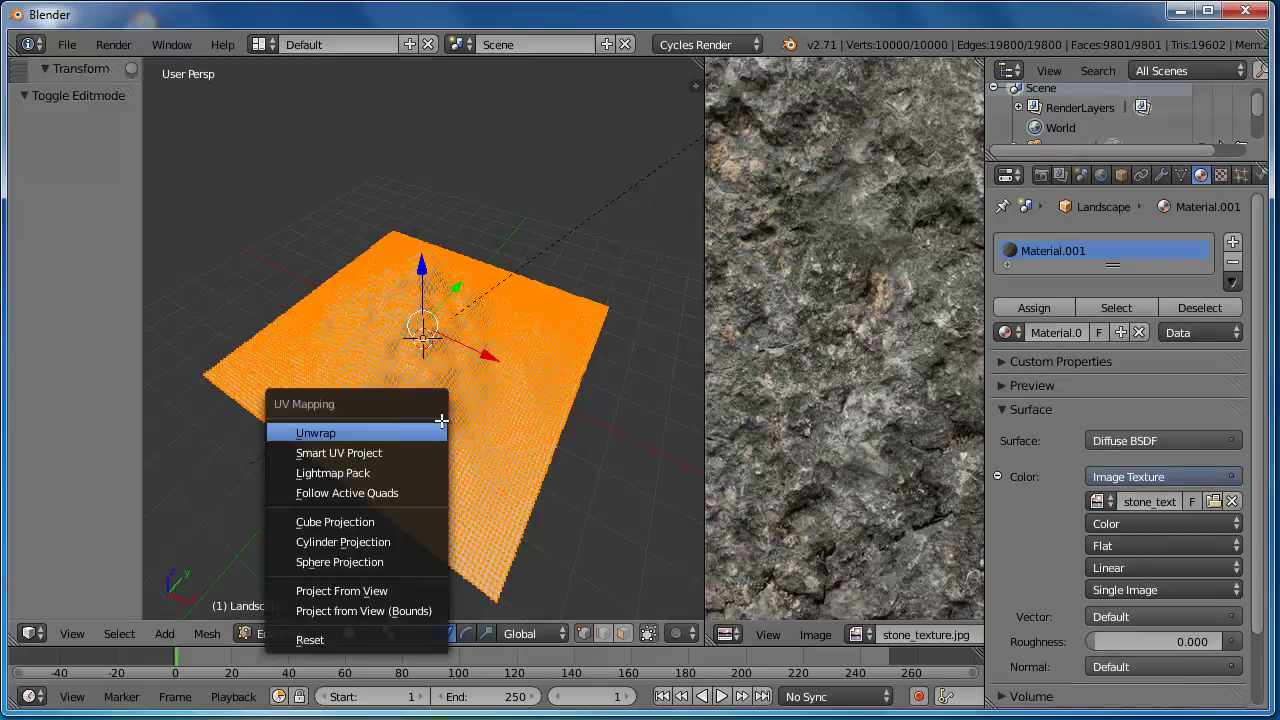
pyautogui.click(413, 432)
pyautogui.scroll(-2, 791, 391)
pyautogui.scroll(-2, 810, 396)
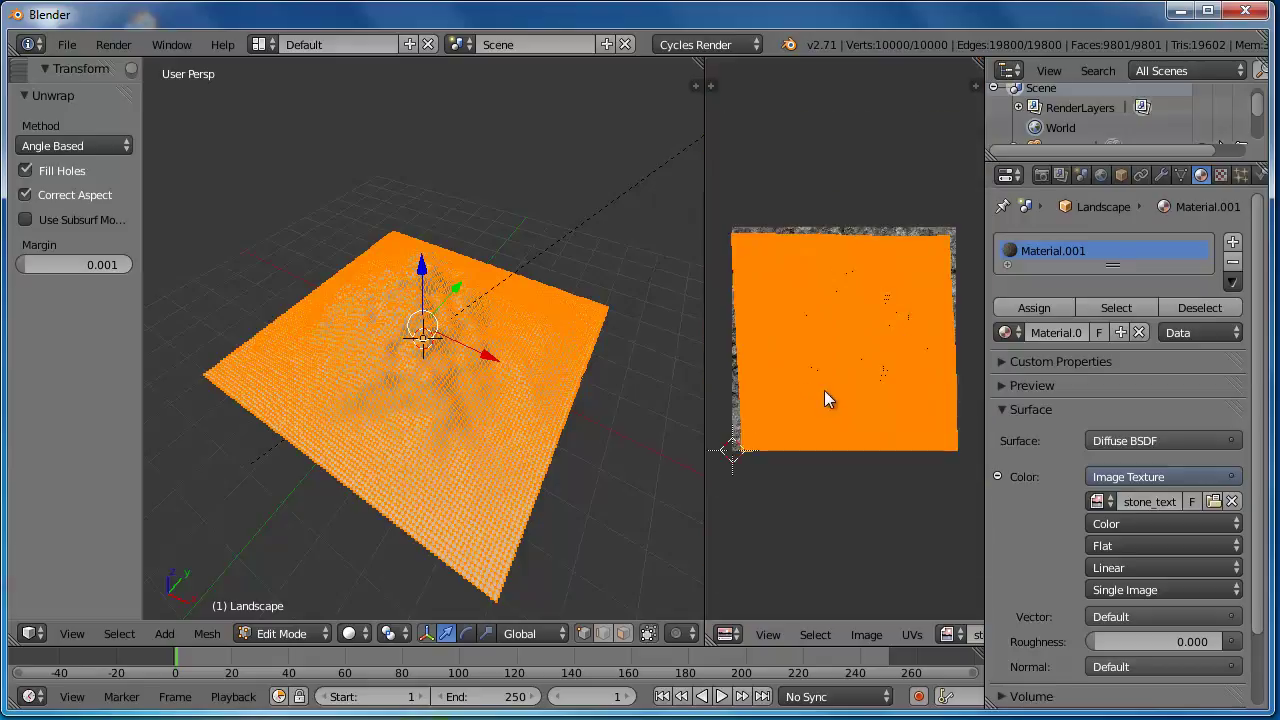
# Step: Select all of the landscape's UVs and scale them up by about 1.385 and again by about 1.247
pyautogui.press('a')
pyautogui.press('a')
pyautogui.press('s')
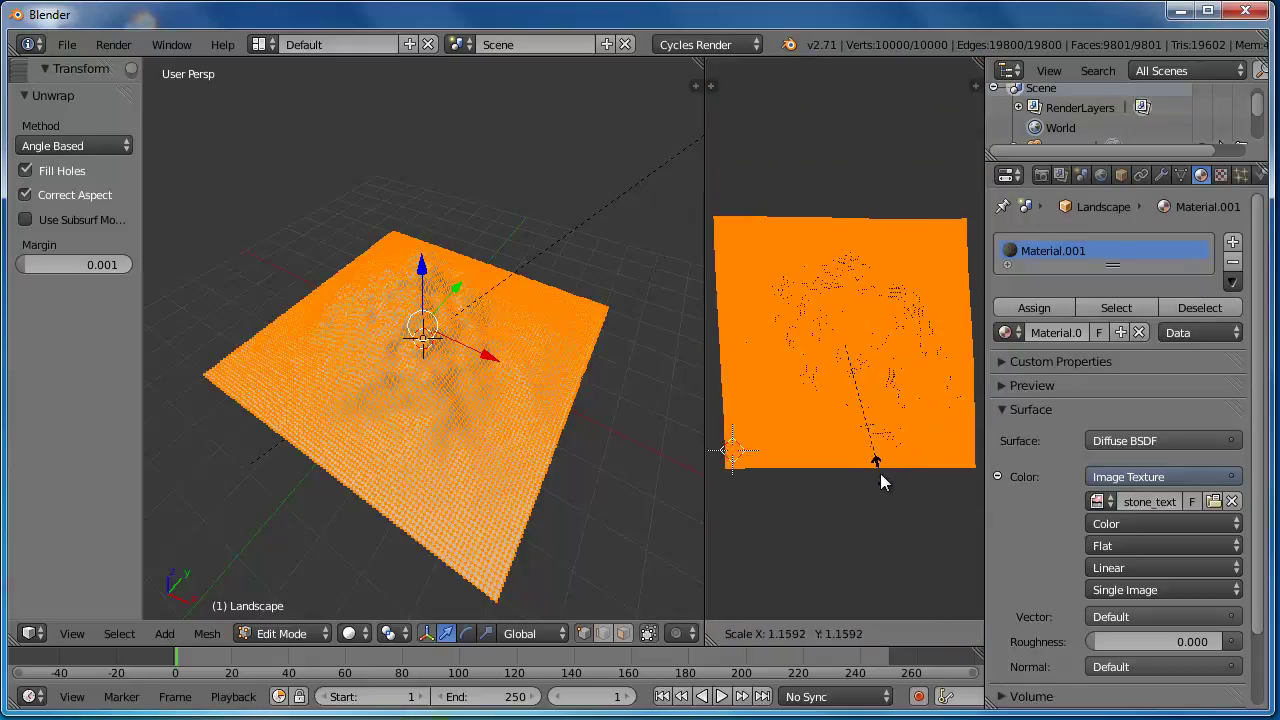
pyautogui.click(890, 494)
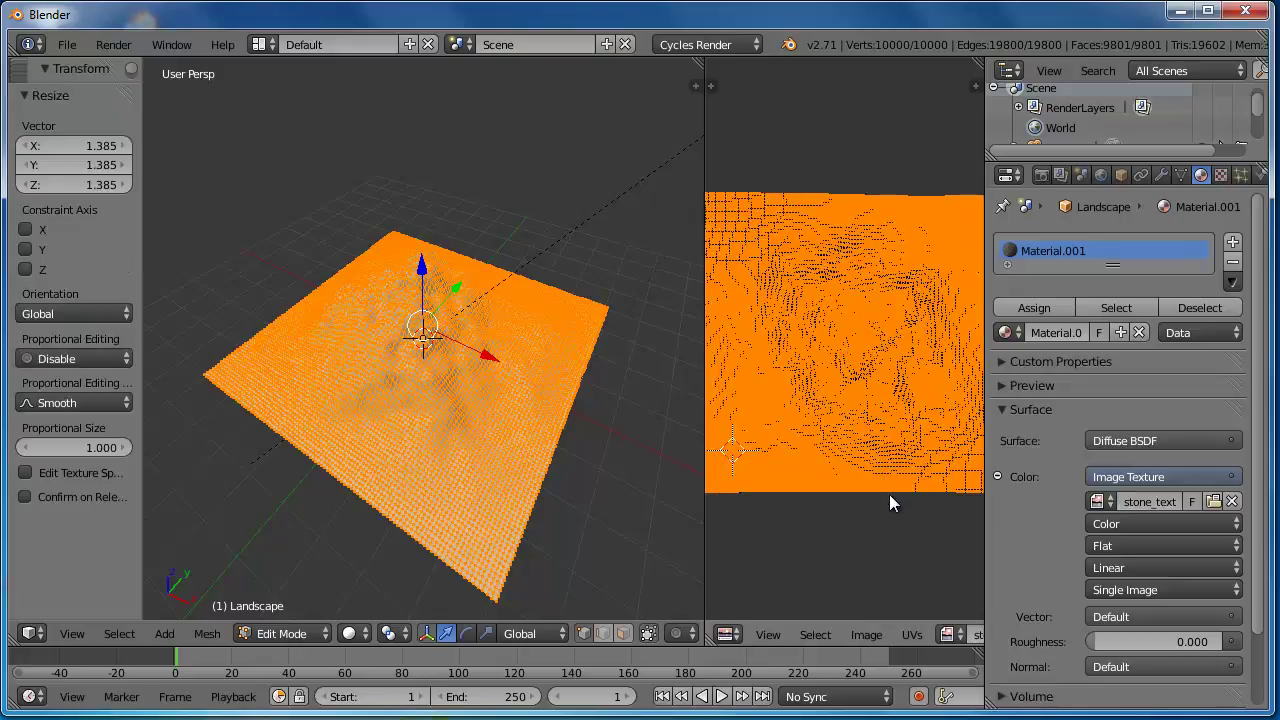
pyautogui.press('s')
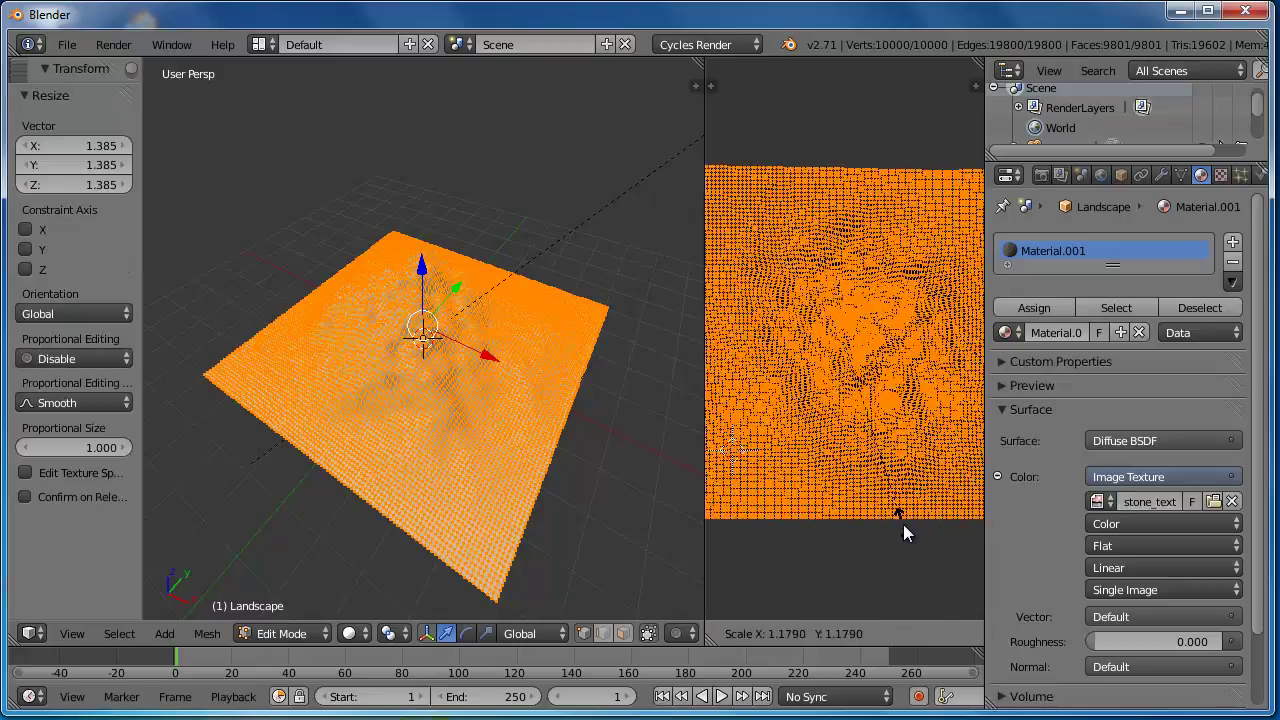
pyautogui.click(905, 530)
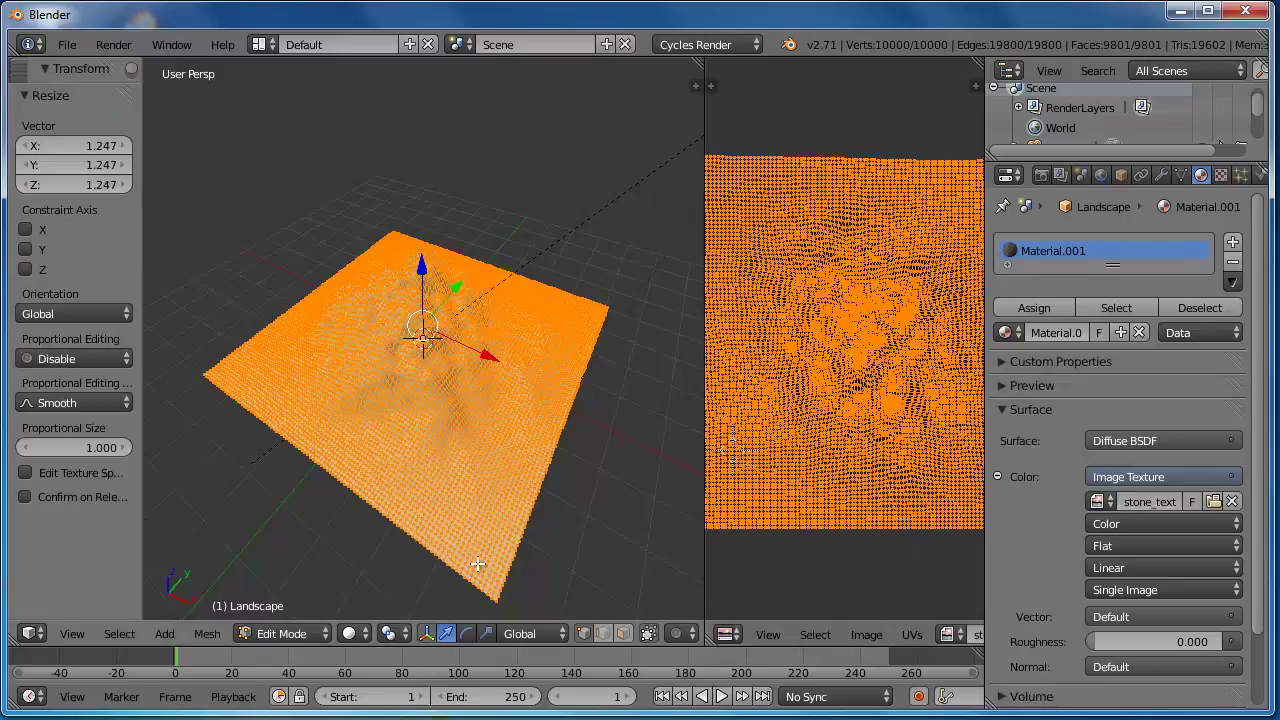
# Step: Switch the 3D view to textured shading and return the landscape to Object Mode
pyautogui.click(344, 640)
pyautogui.click(348, 536)
pyautogui.click(282, 633)
pyautogui.click(288, 608)
pyautogui.moveTo(474, 480); pyautogui.dragTo(426, 407, button='middle')
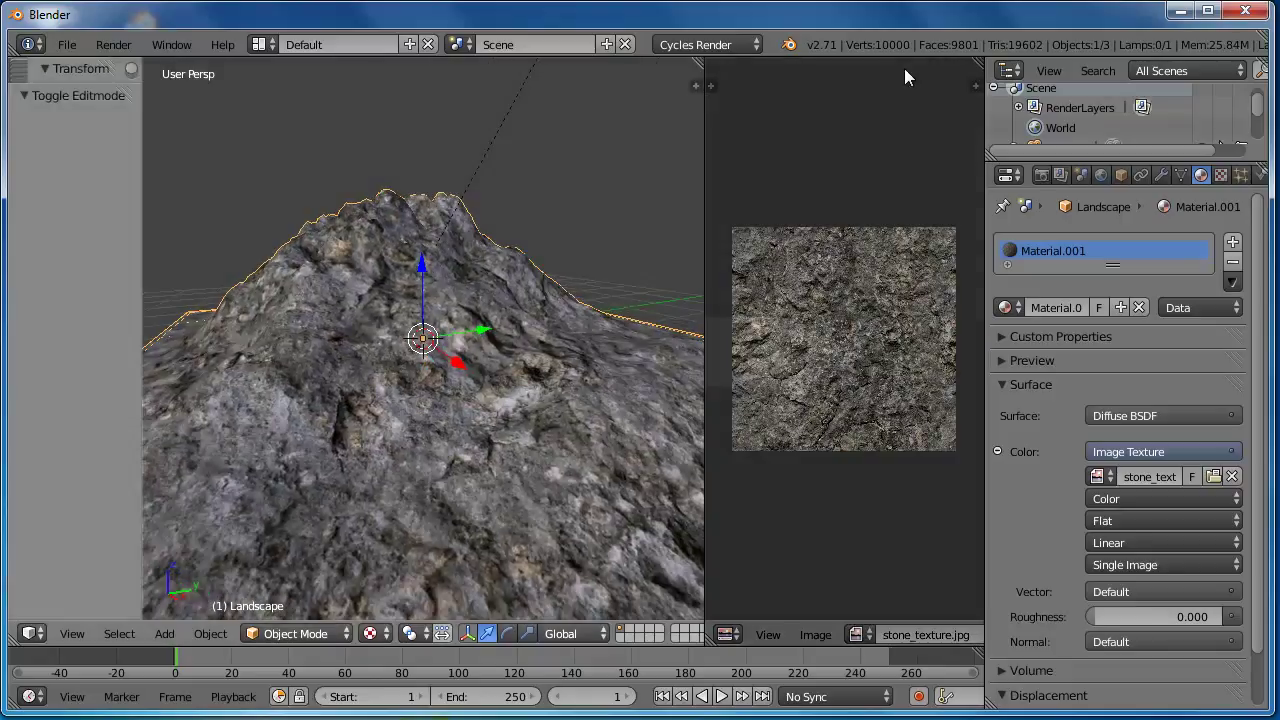
# Step: Merge the UV/Image Editor area back into the 3D view
pyautogui.moveTo(904, 68); pyautogui.dragTo(904, 70)
pyautogui.moveTo(729, 309); pyautogui.dragTo(620, 365, button='middle')
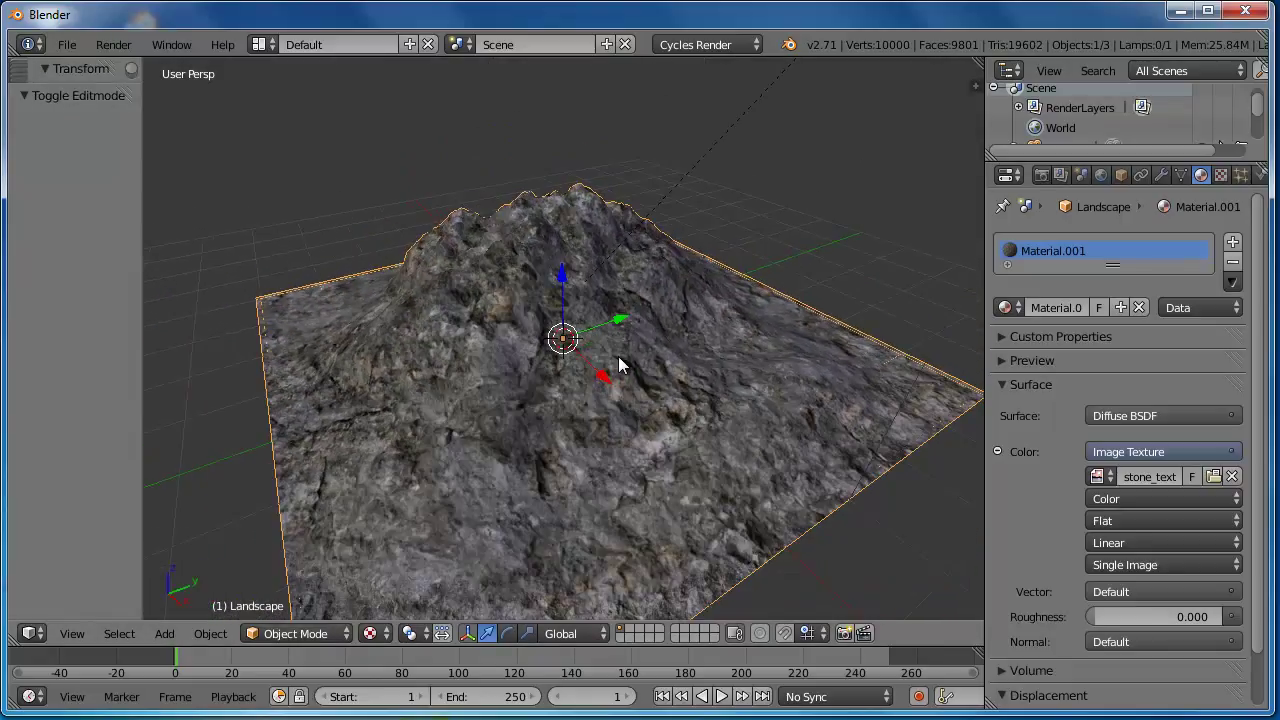
# Step: Look through the scene camera and enable Lock Camera to View for the 3D view
pyautogui.moveTo(709, 400); pyautogui.dragTo(554, 417, button='middle')
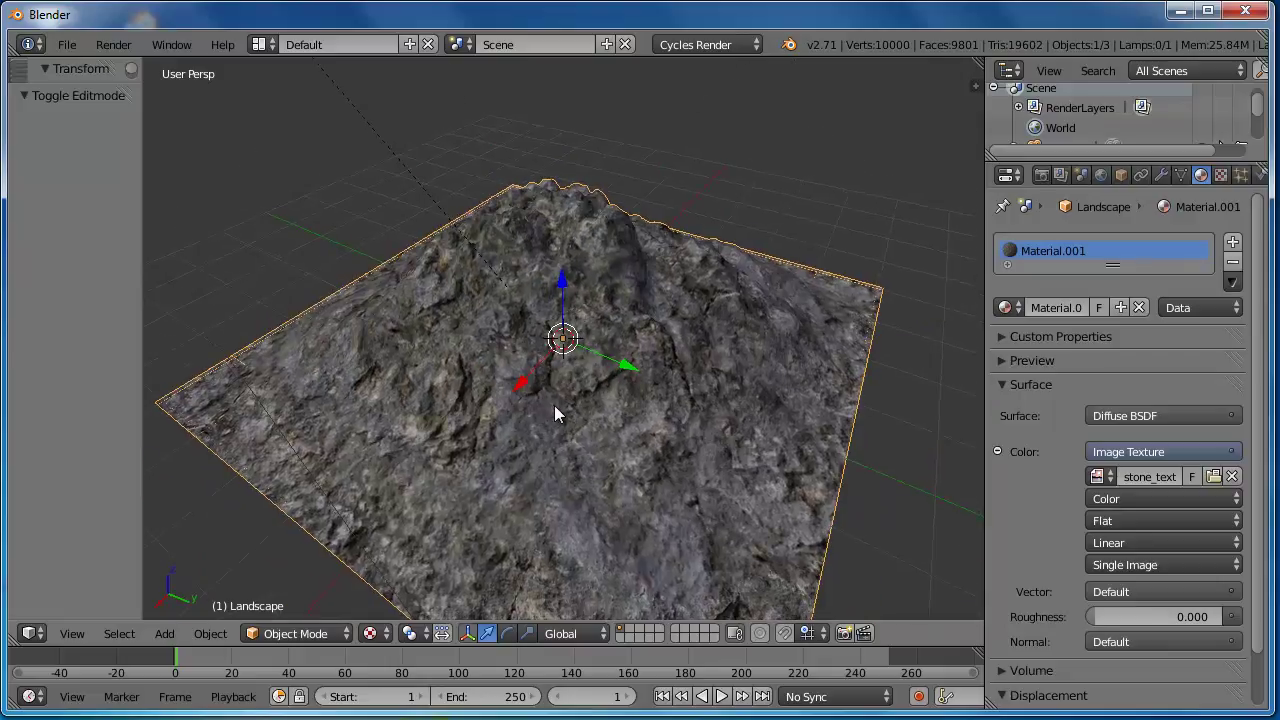
pyautogui.scroll(-3, 465, 410)
pyautogui.press('KP_0')
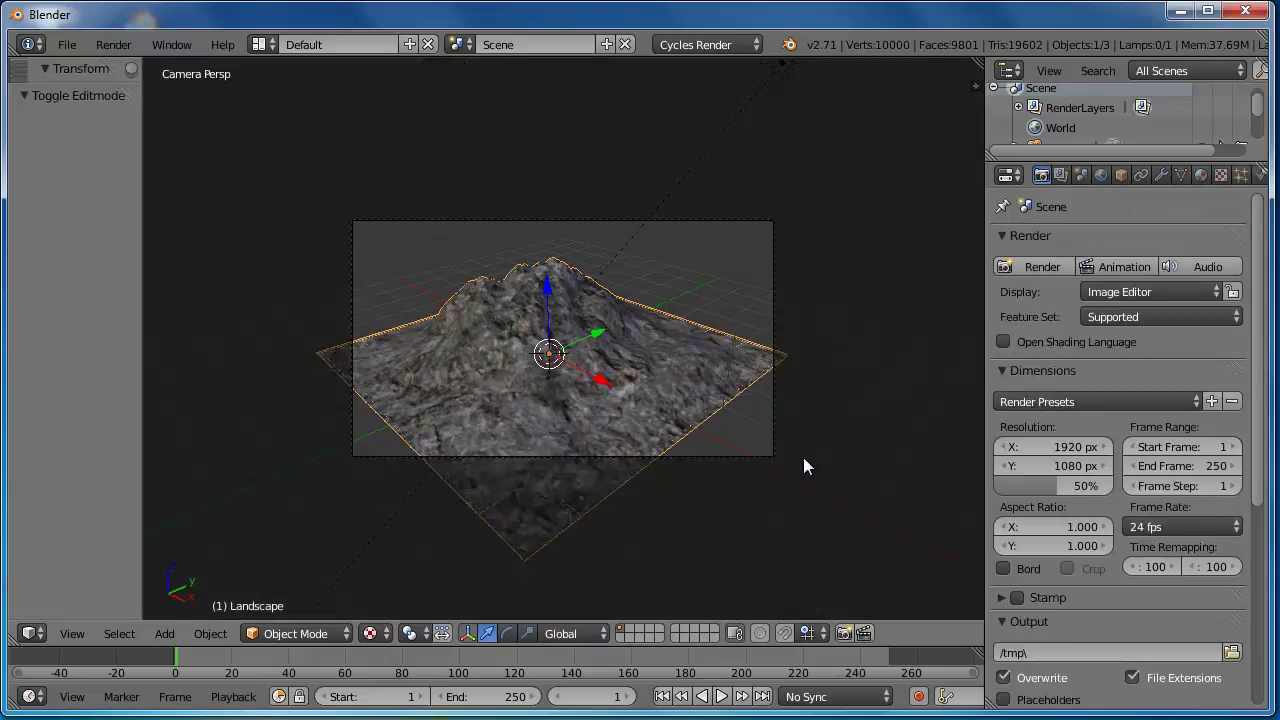
pyautogui.moveTo(808, 462); pyautogui.dragTo(571, 345, button='middle')
pyautogui.press('KP_0')
pyautogui.press('n')
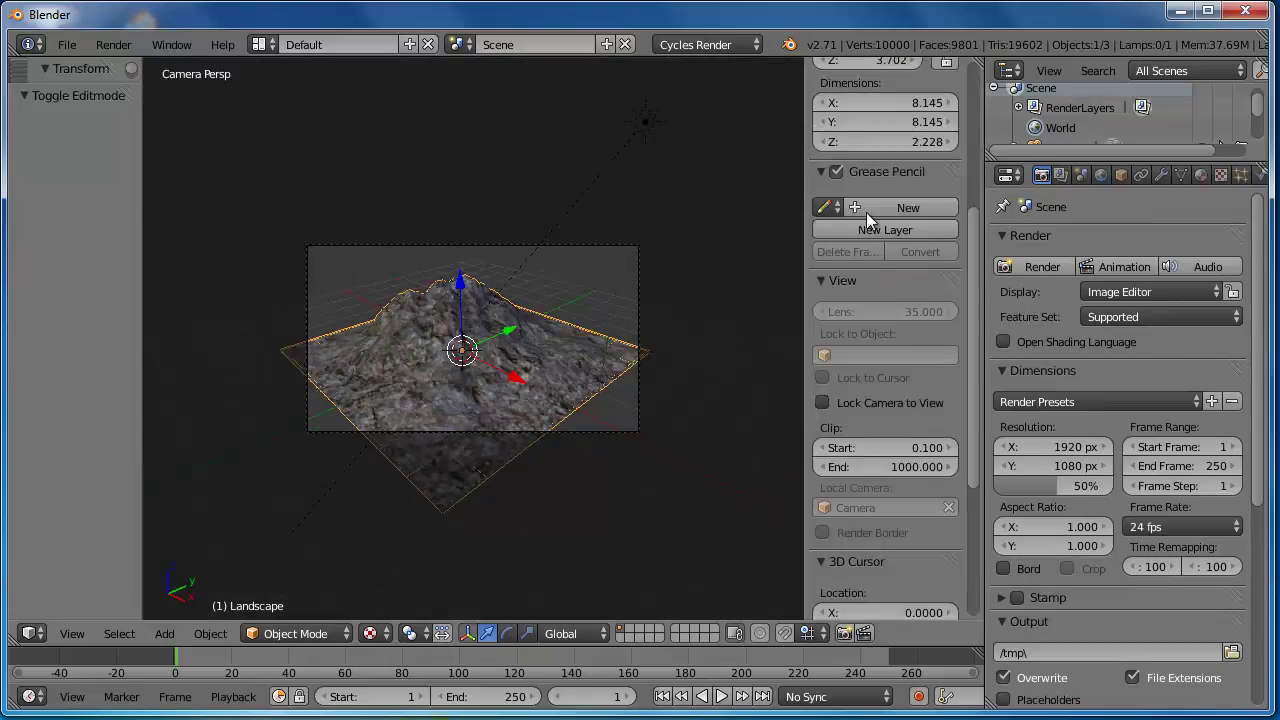
pyautogui.click(823, 403)
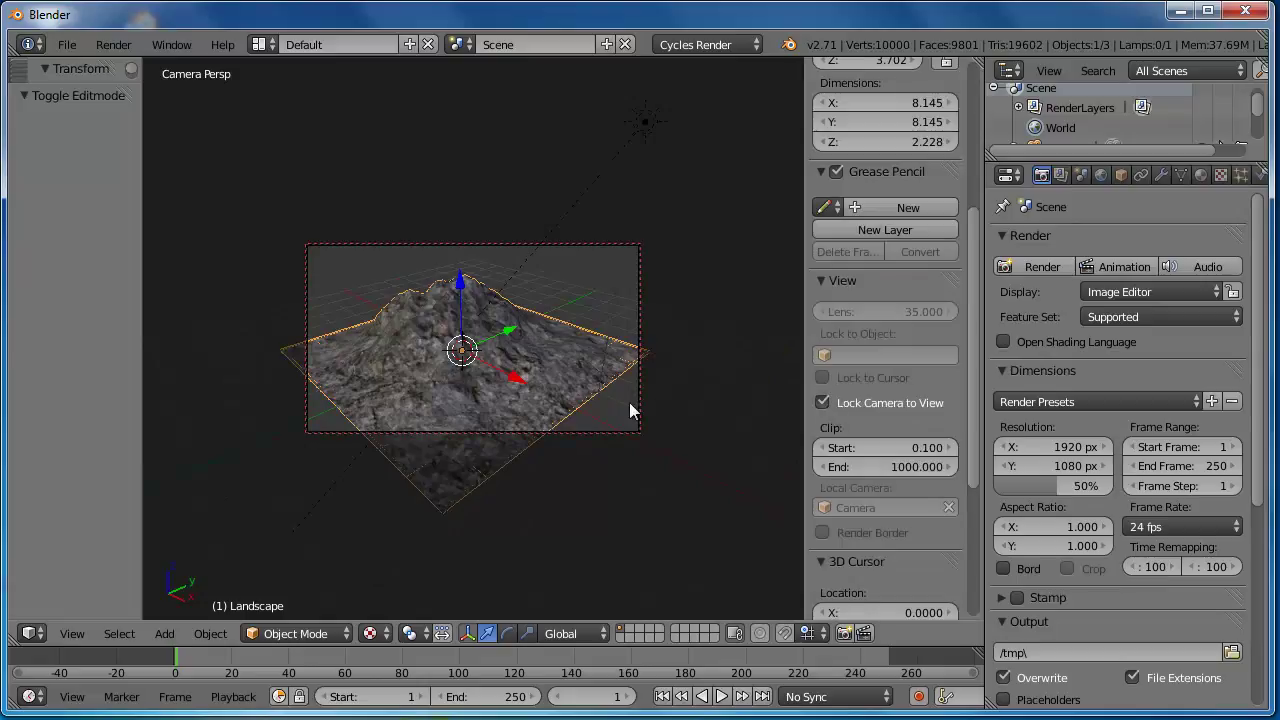
# Step: Reposition the locked camera to a low view with the mountain in frame, and scale the landscape up by 1.34
pyautogui.press('KP_0')
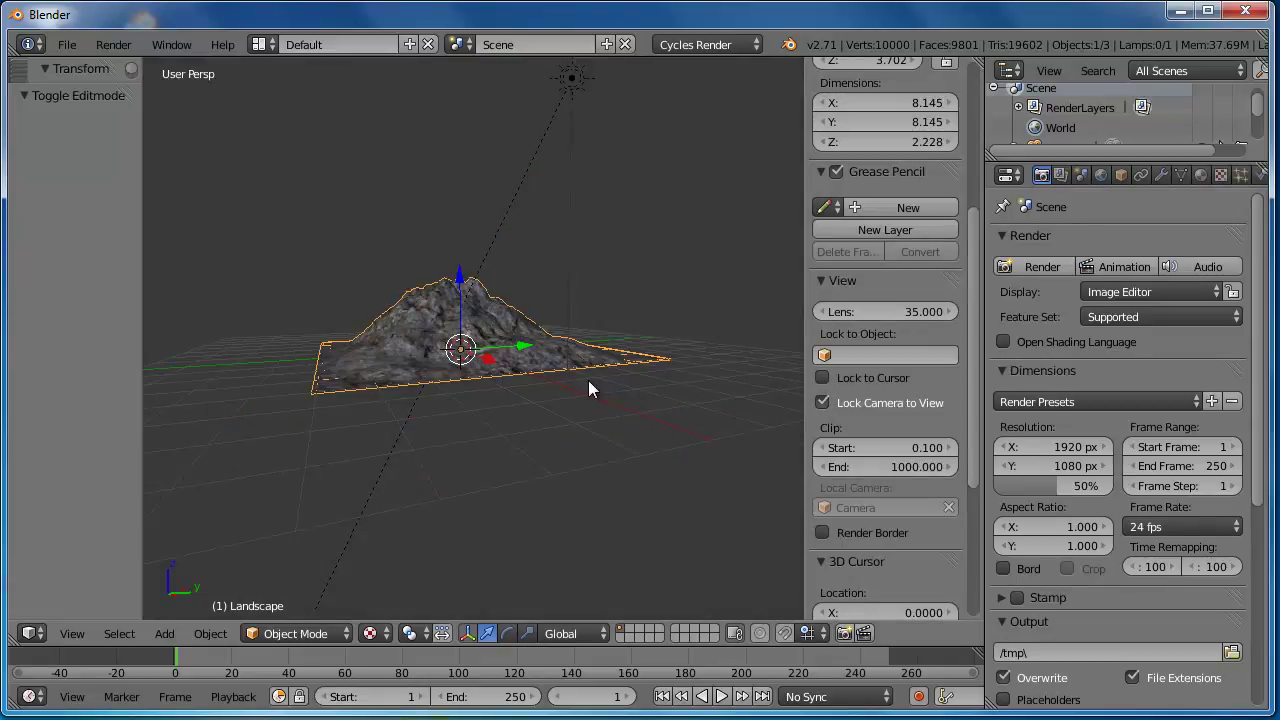
pyautogui.press('KP_0')
pyautogui.moveTo(587, 363); pyautogui.dragTo(576, 420, button='middle')
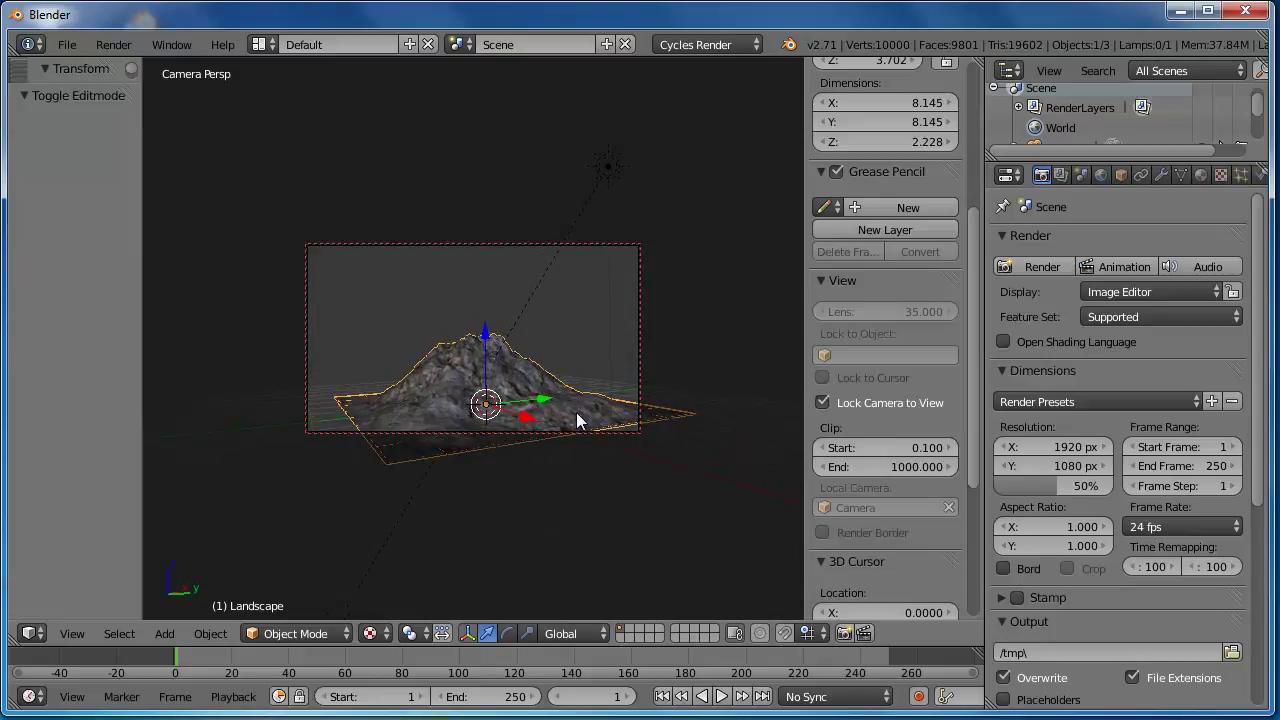
pyautogui.press('s')
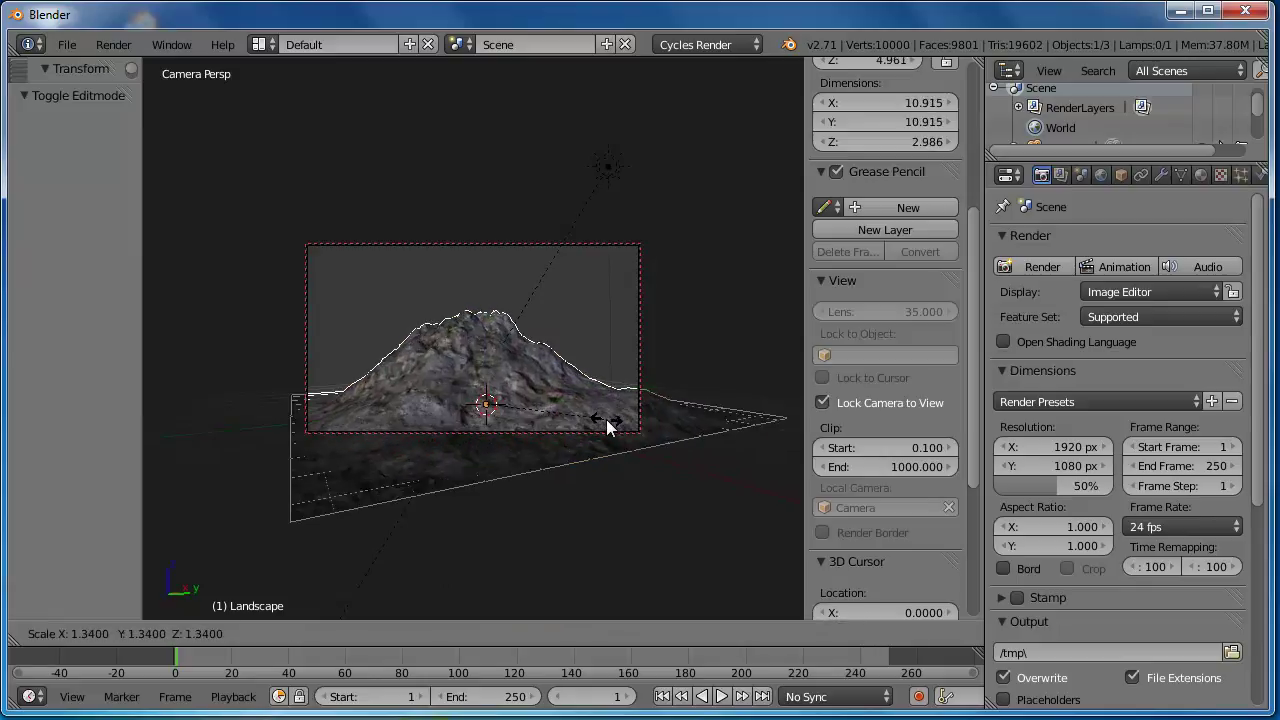
pyautogui.click(606, 419)
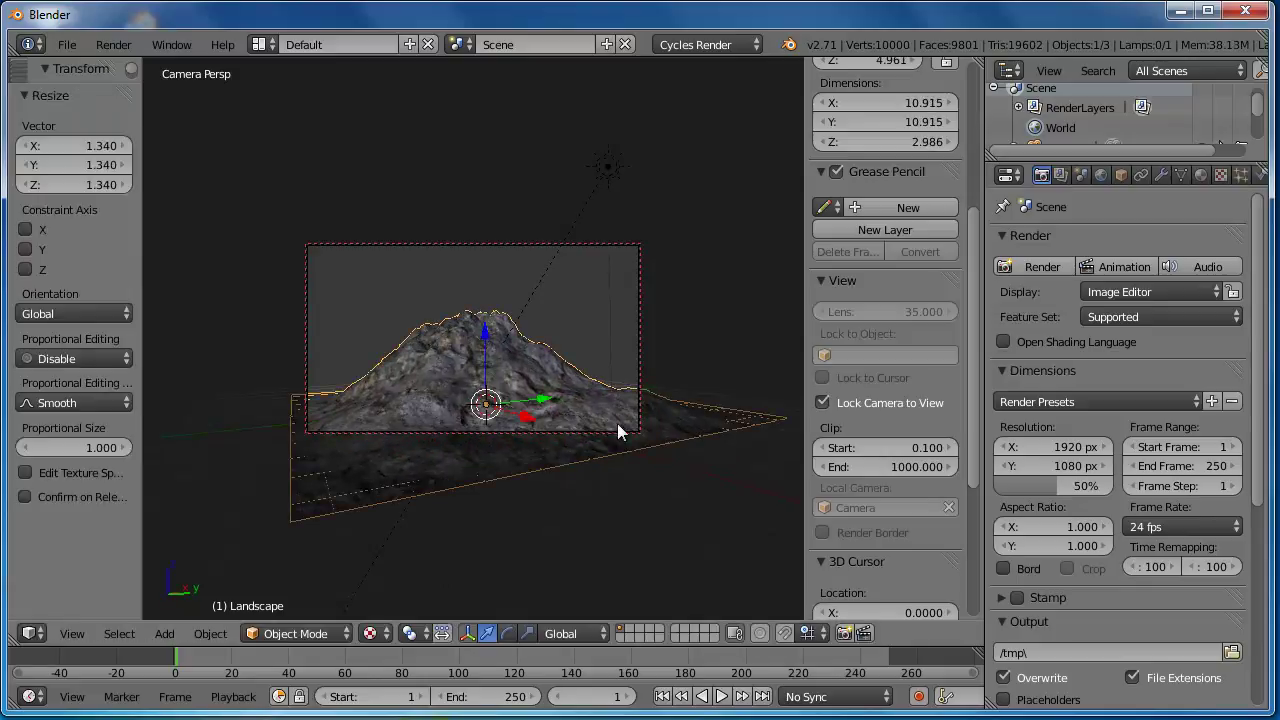
# Step: Render a still image of the mountain from the camera, view the whole result, and return to the 3D view
pyautogui.click(1034, 266)
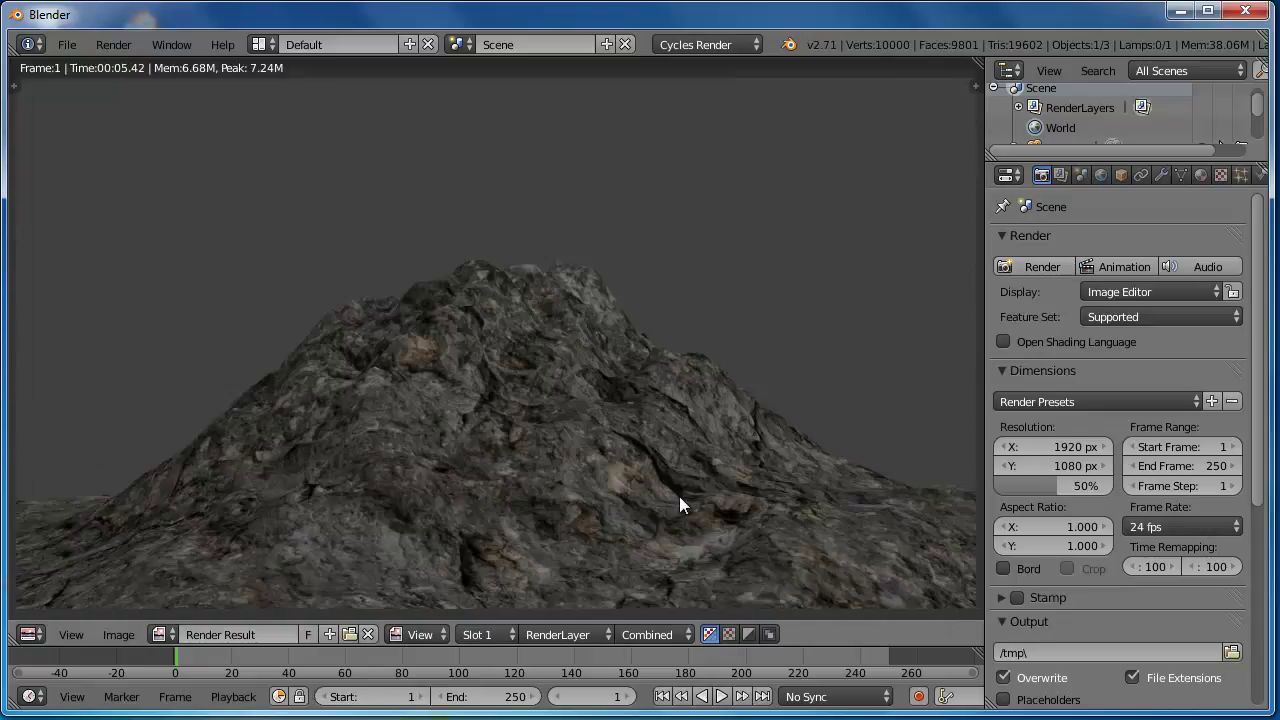
pyautogui.scroll(-1, 679, 496)
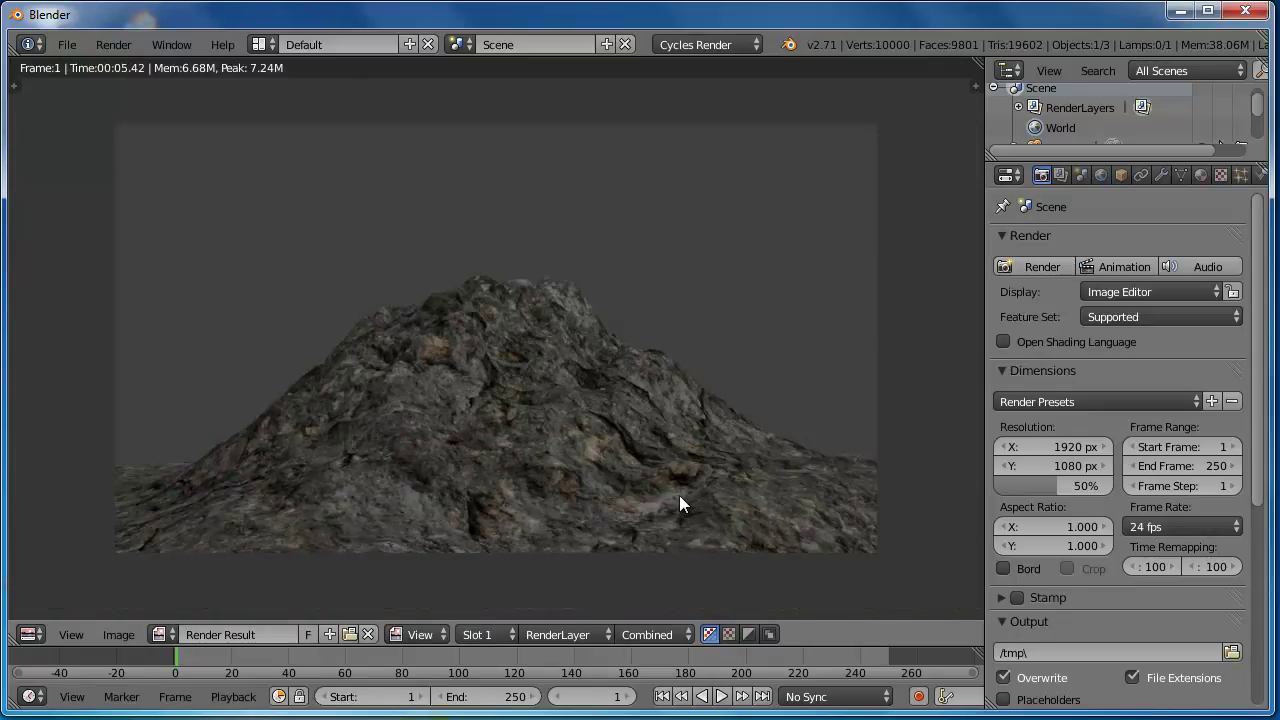
pyautogui.press('Escape')
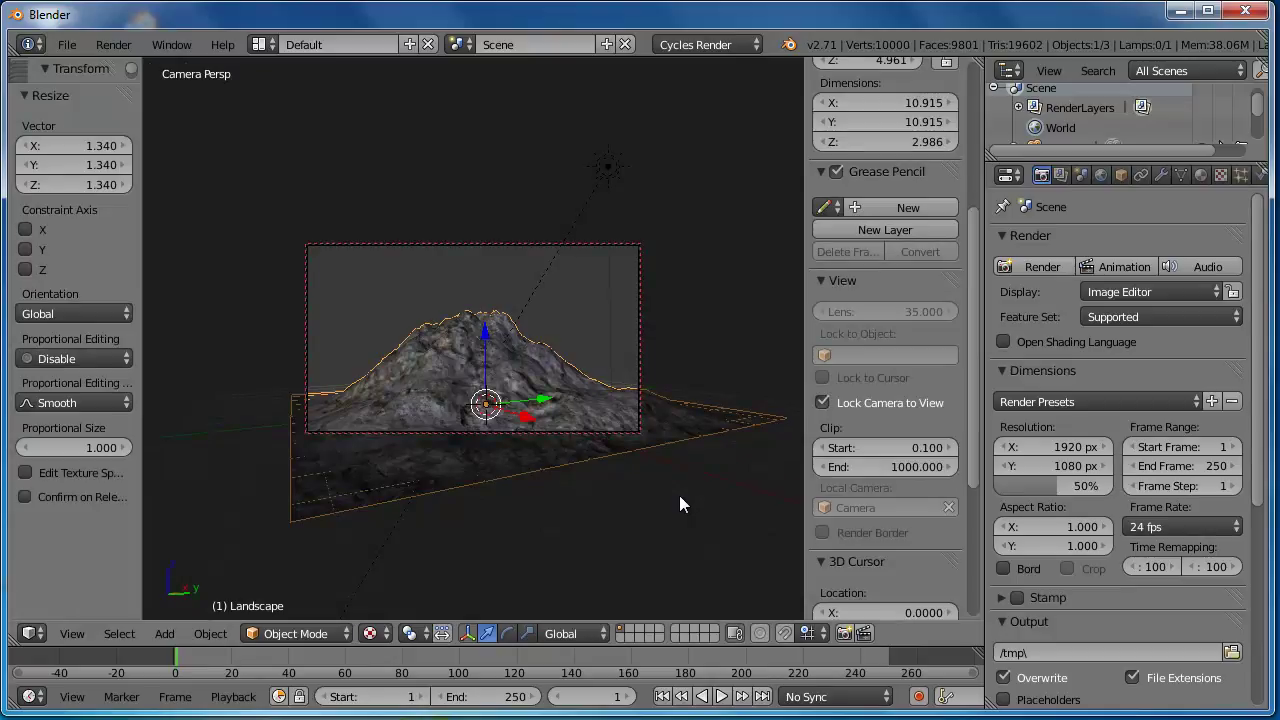